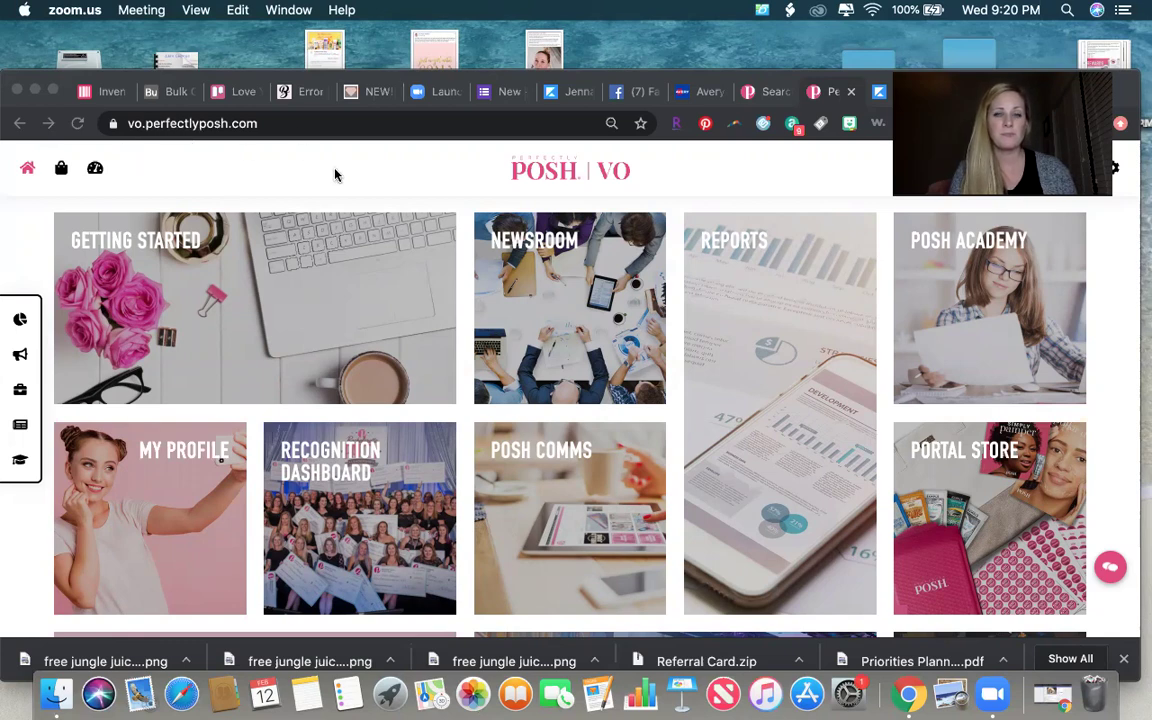
Bring Chrome forward and open the Posh Comms newsroom Resources page
left_click(547, 513)
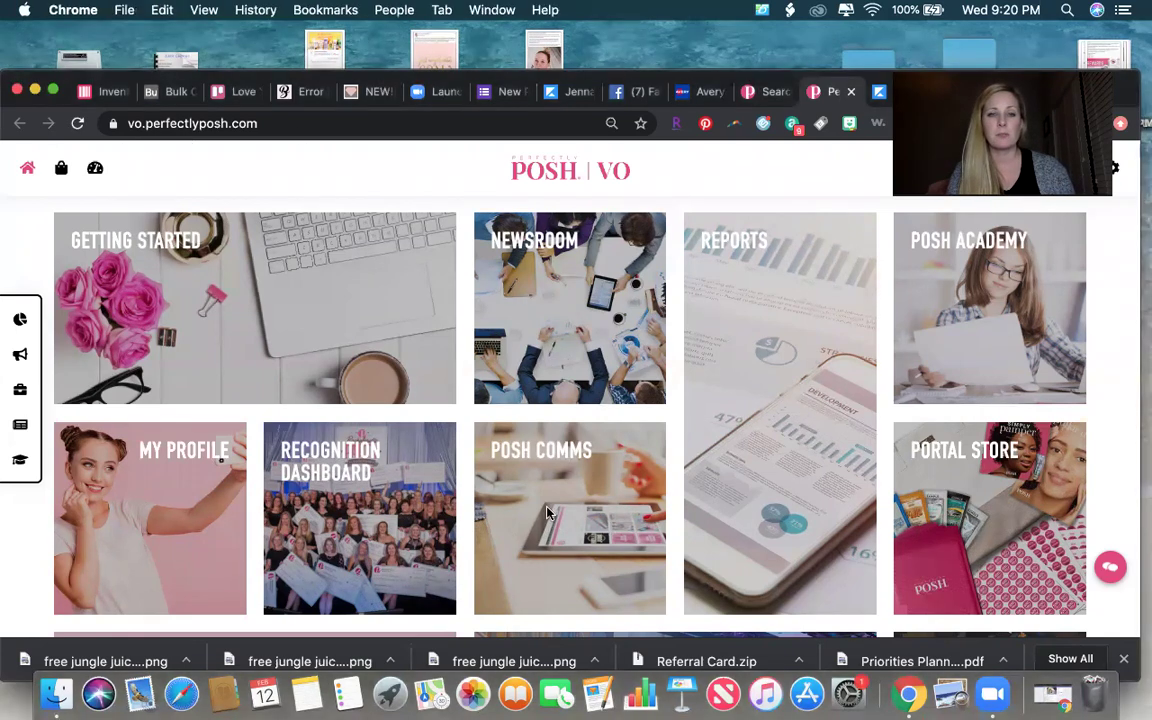
left_click(550, 489)
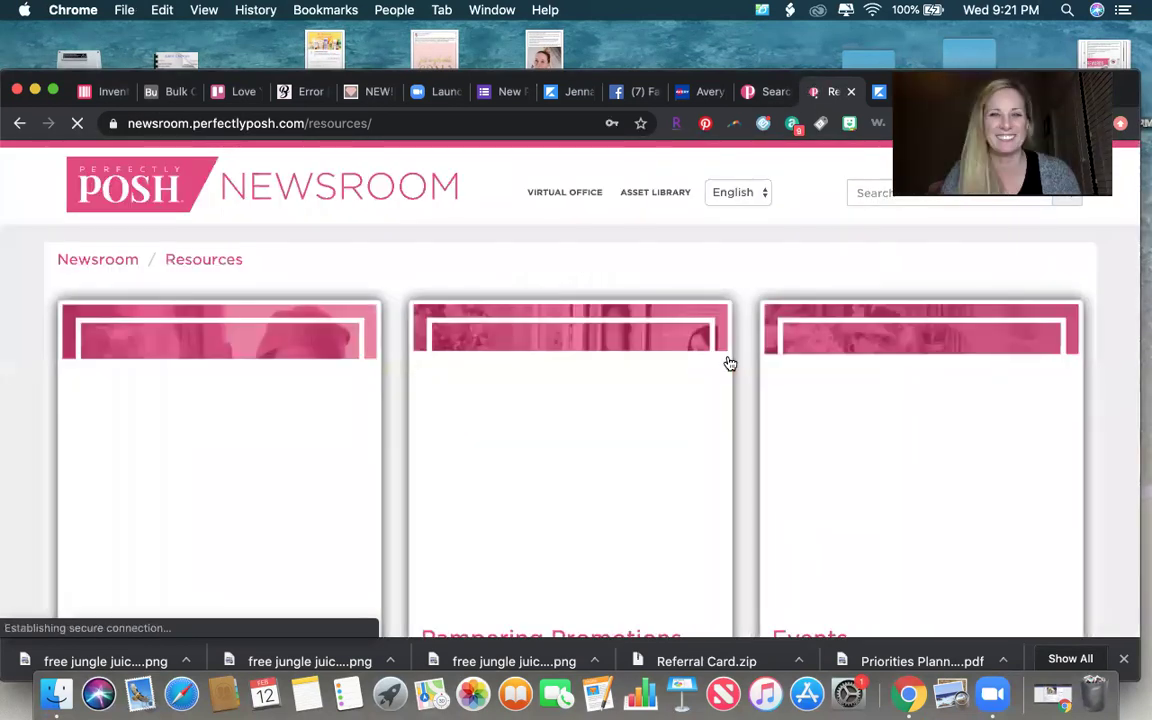
Search the Newsroom for 'sassyoo' to find the Sassyooma sample assets
left_click(874, 193)
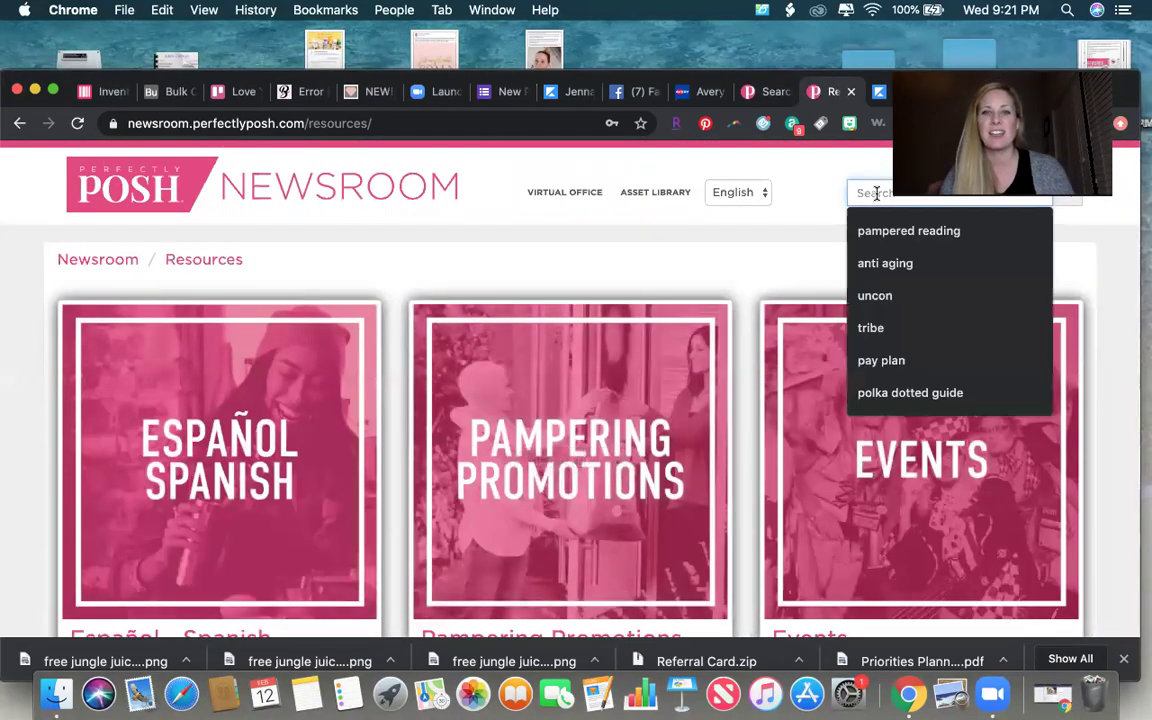
type("sas")
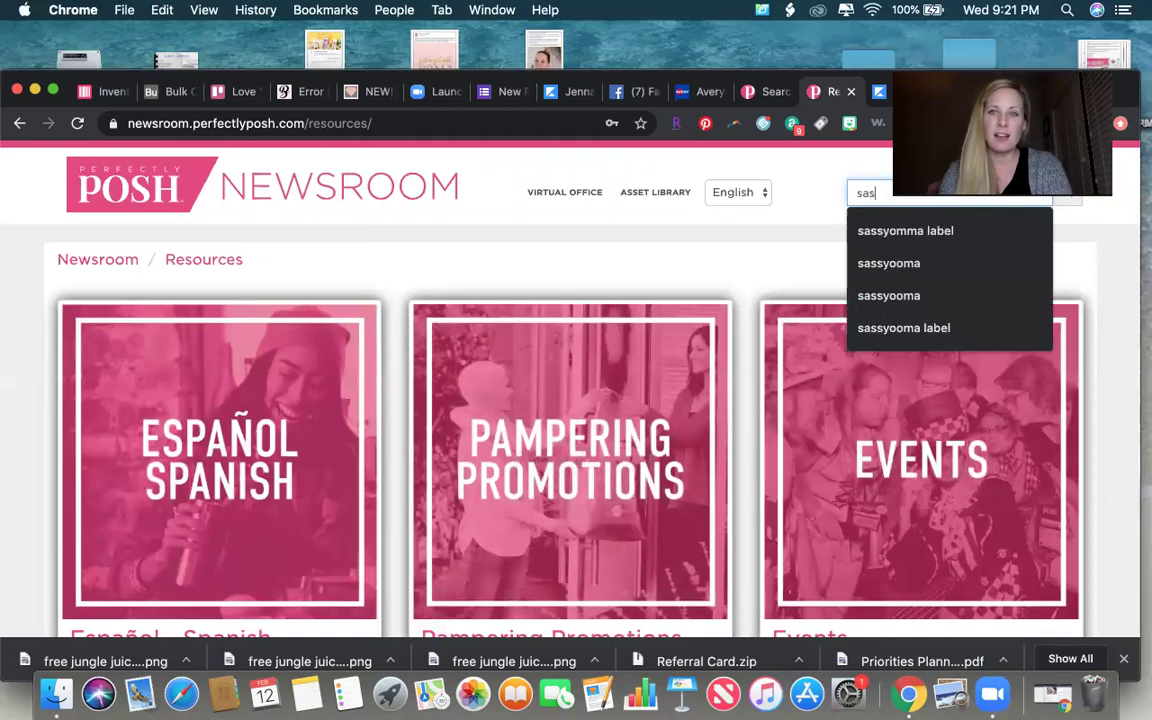
type("syooma")
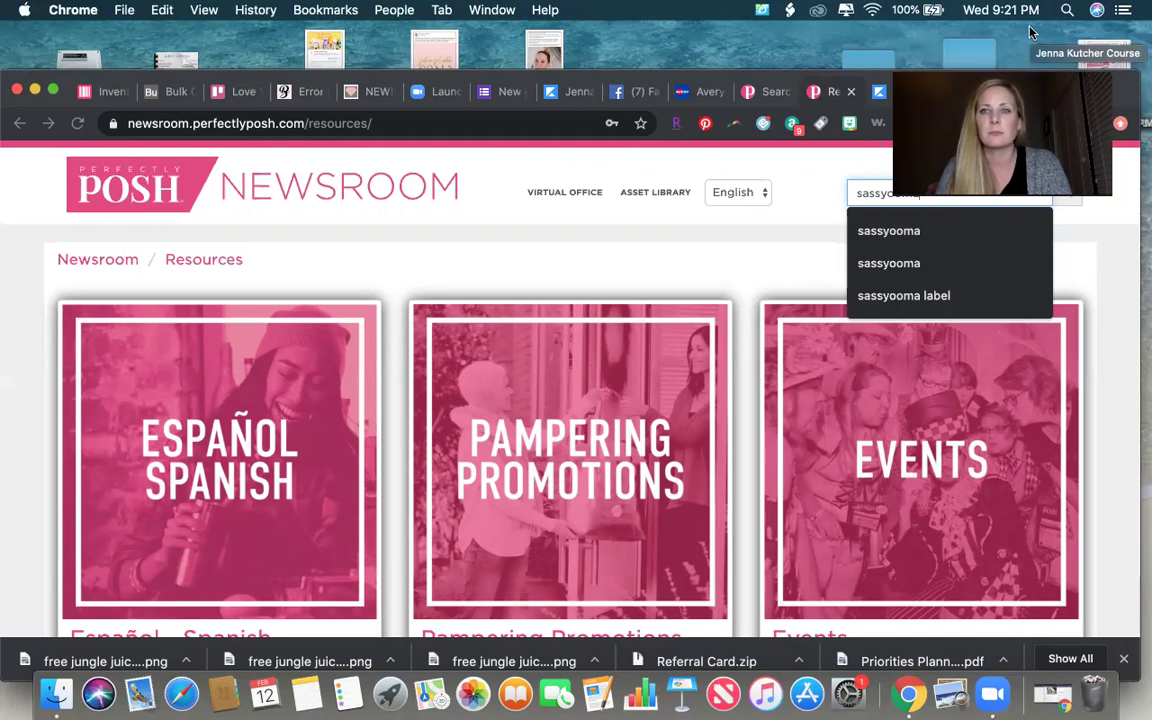
left_click(960, 192)
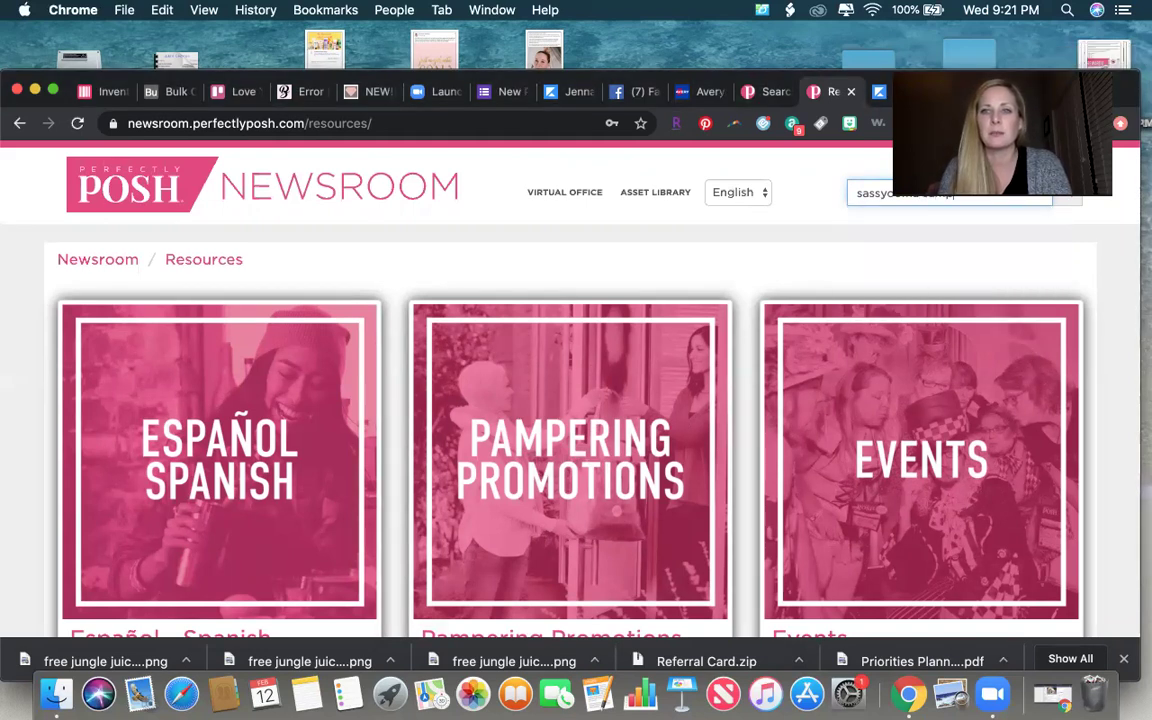
key("Return")
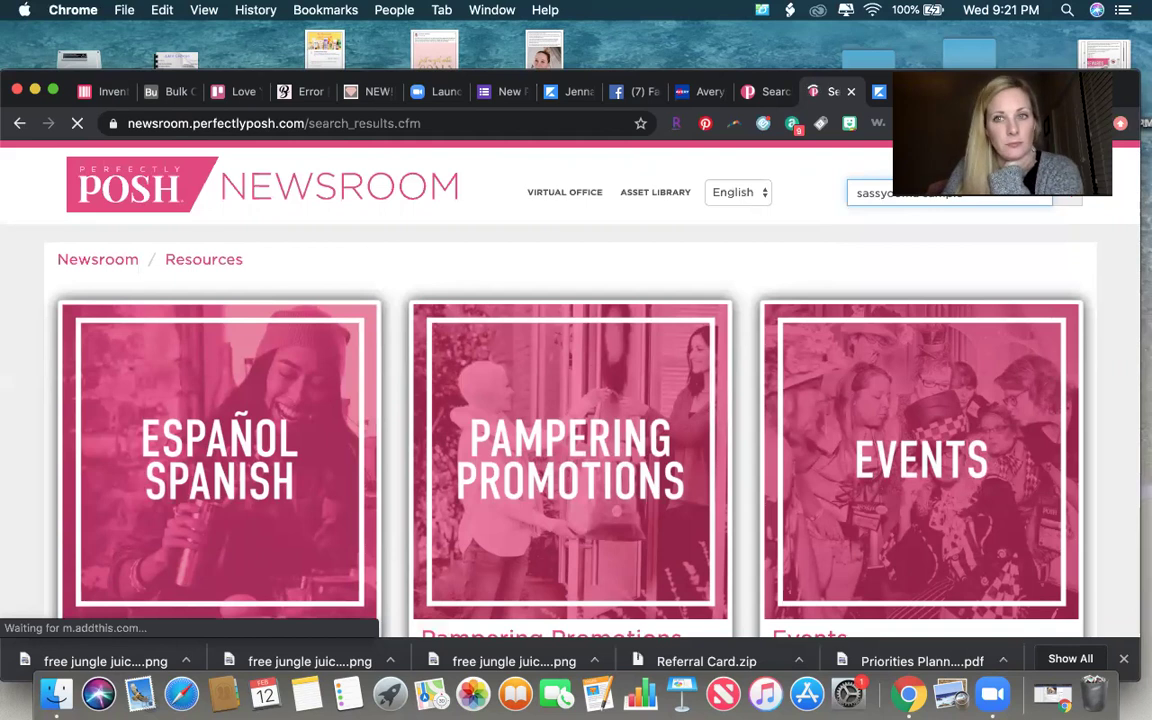
Scroll the results to the Sassyooma Jelly Wash and CH1446 sample sticker entries
scroll(601, 445, "down", 3)
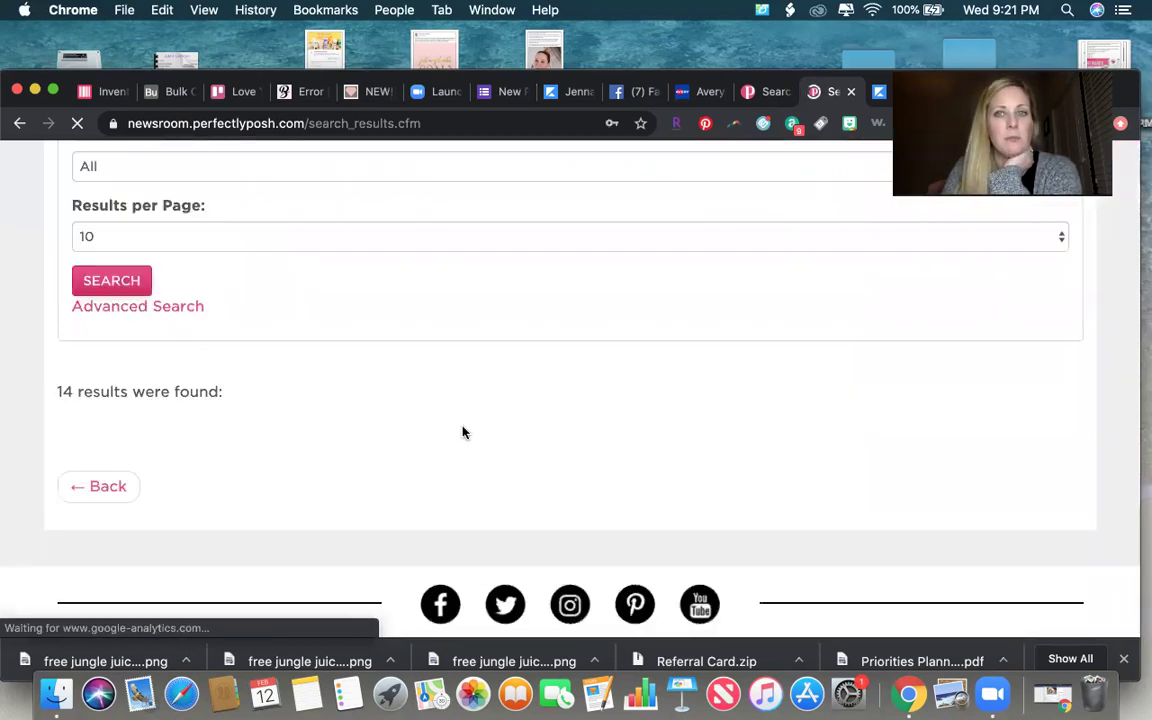
scroll(452, 429, "down", 10)
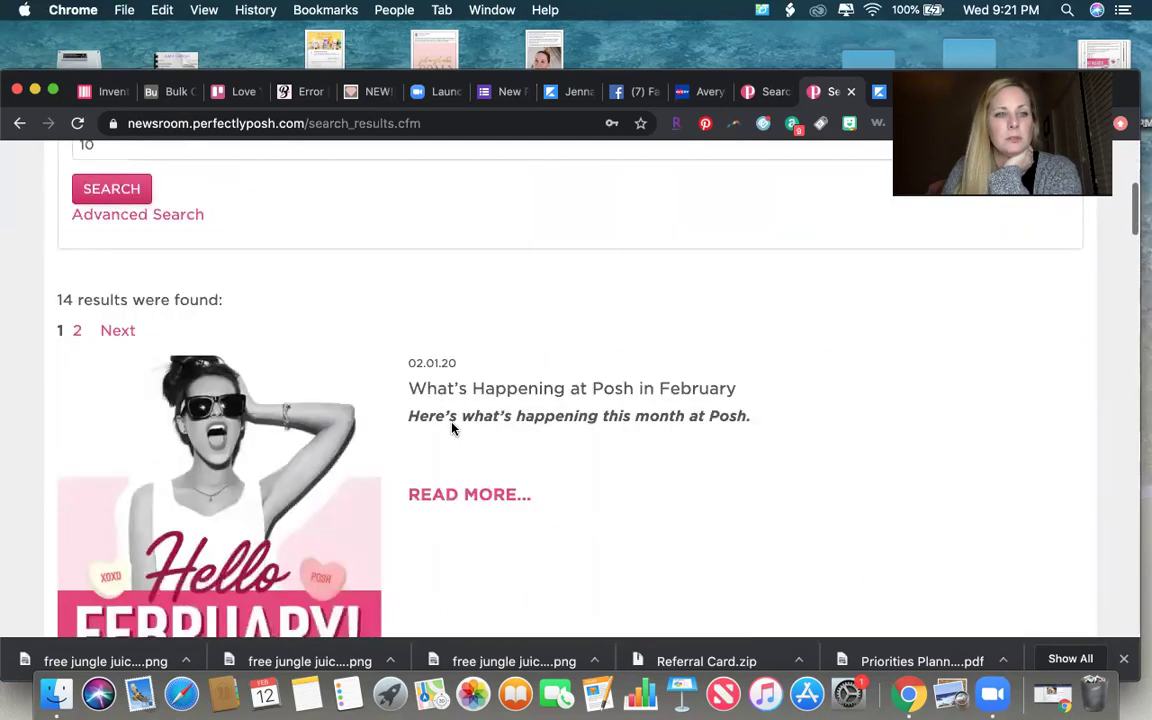
scroll(452, 429, "down", 12)
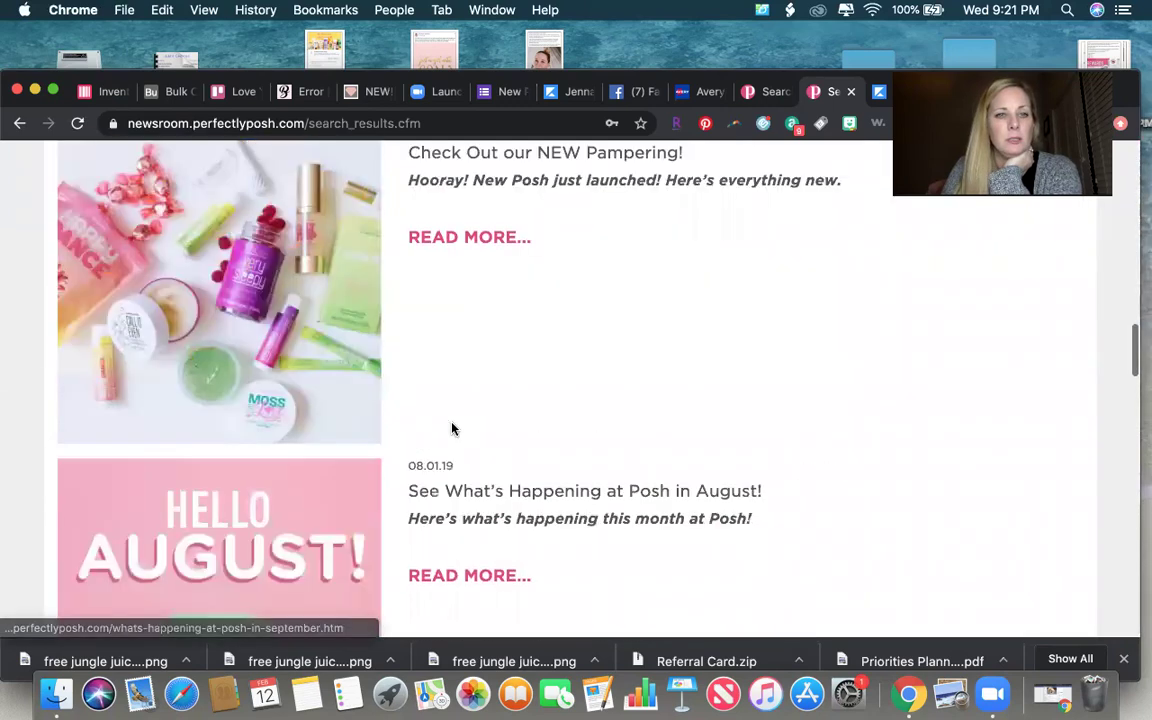
scroll(452, 429, "down", 12)
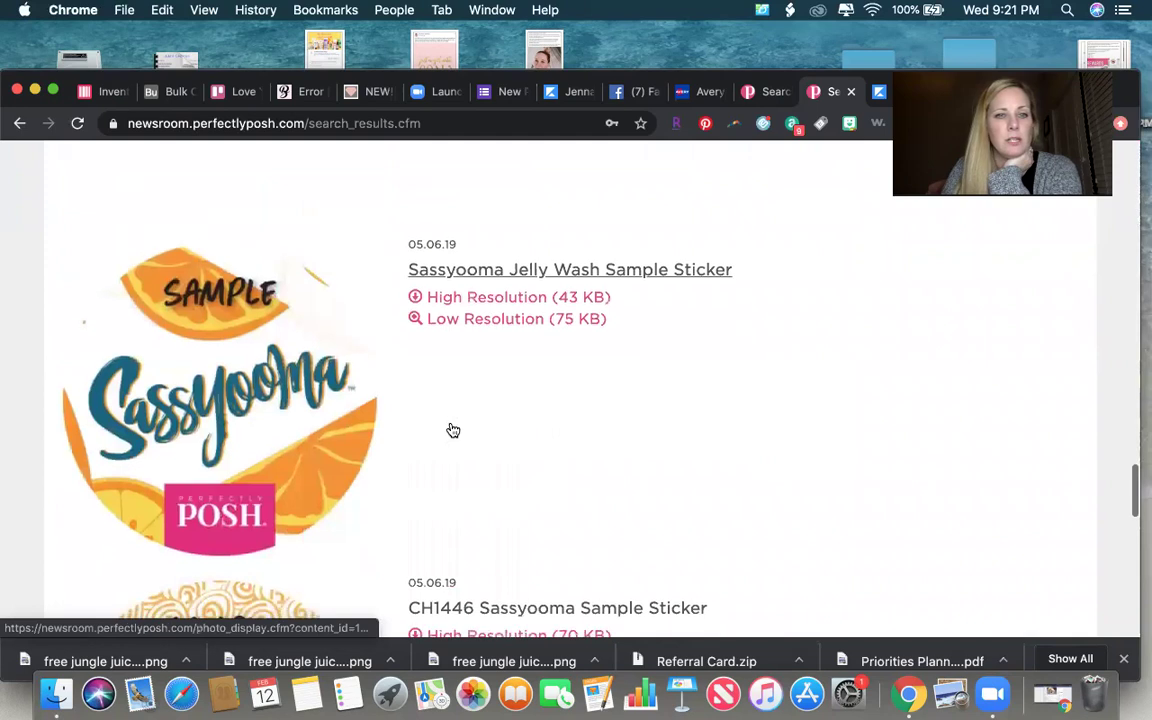
scroll(452, 429, "down", 2)
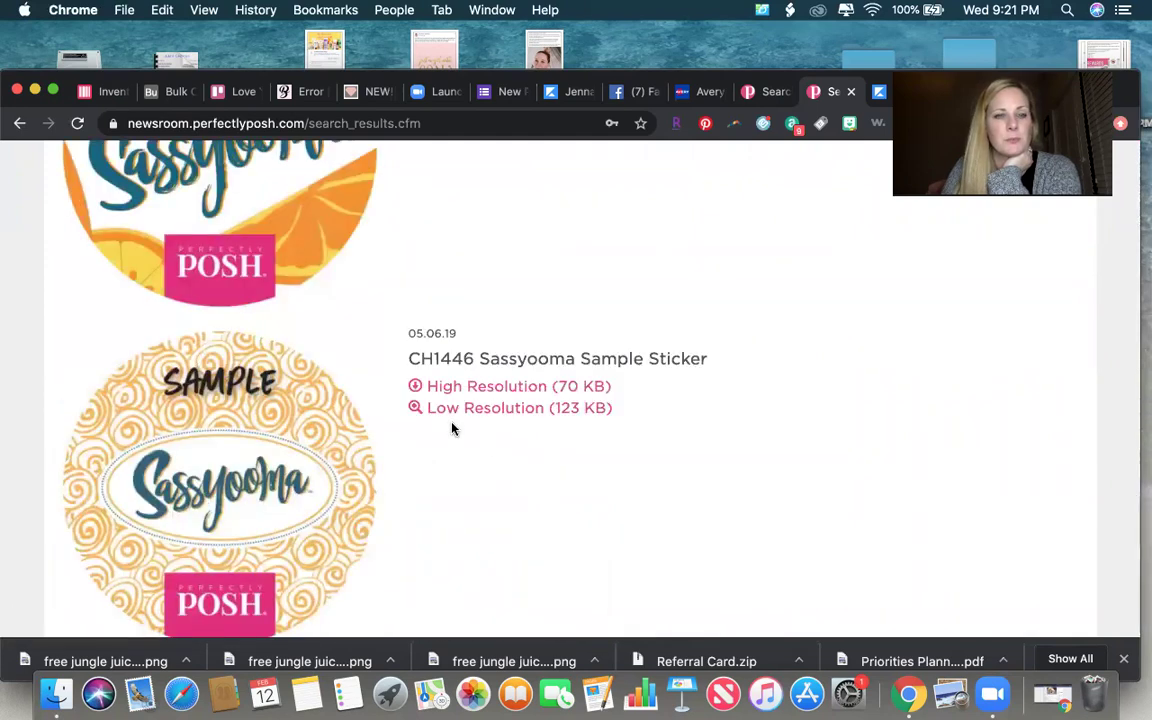
scroll(452, 428, "up", 2)
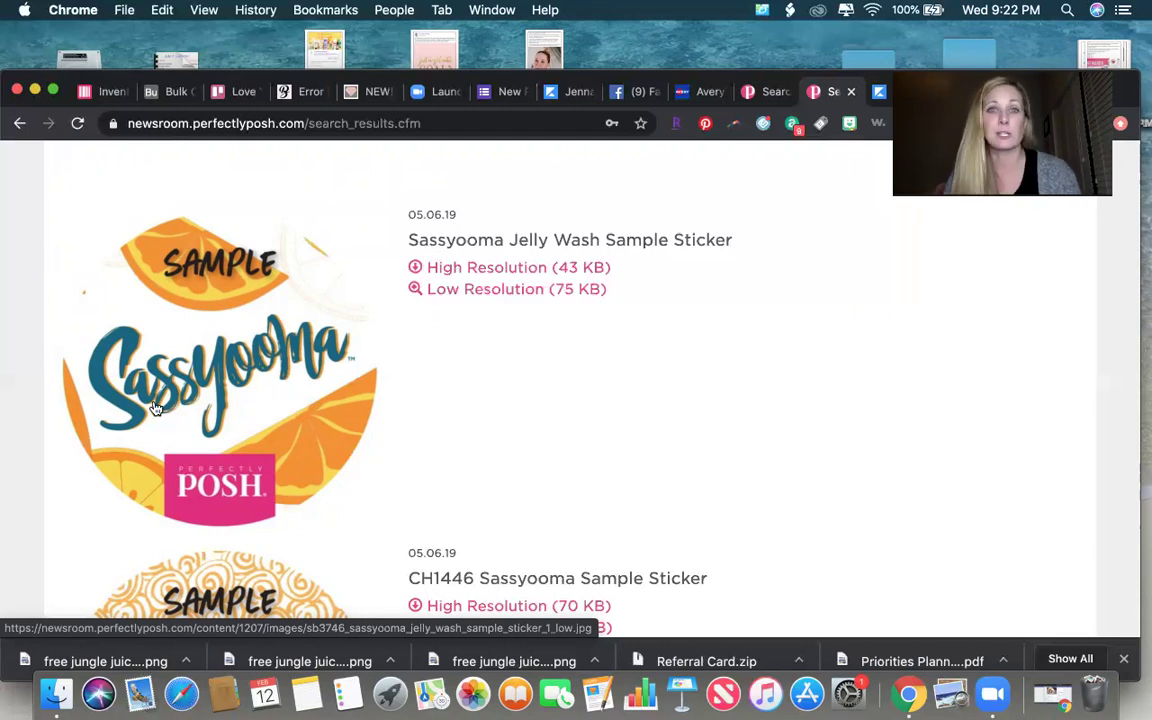
Download the Jelly Wash sticker's High Resolution (43 KB) image into Preview, then return to Chrome
left_click(516, 276)
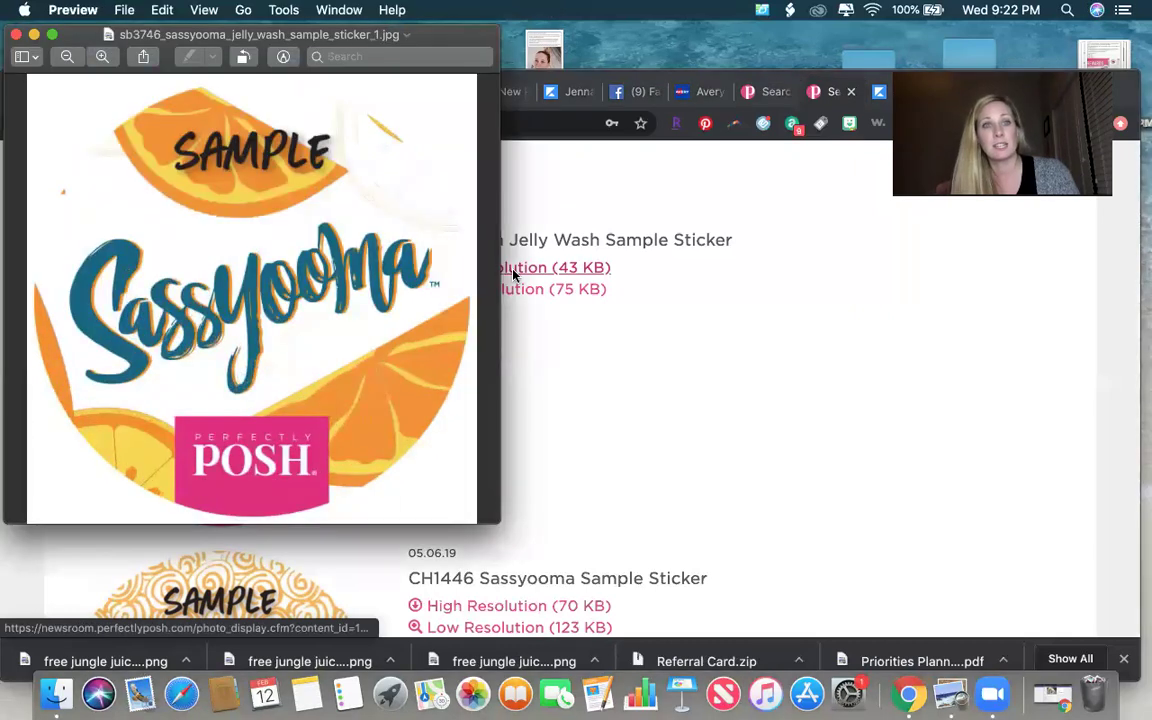
left_click(555, 407)
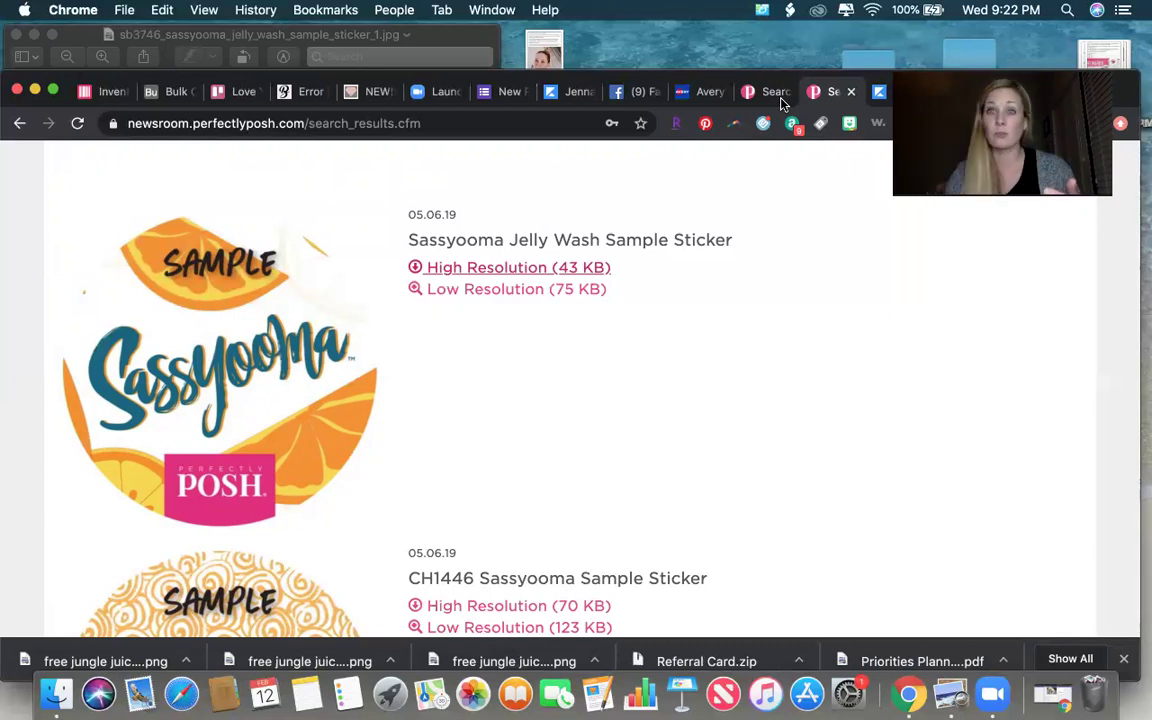
Switch to the Avery tab and open the My Account menu
left_click(705, 93)
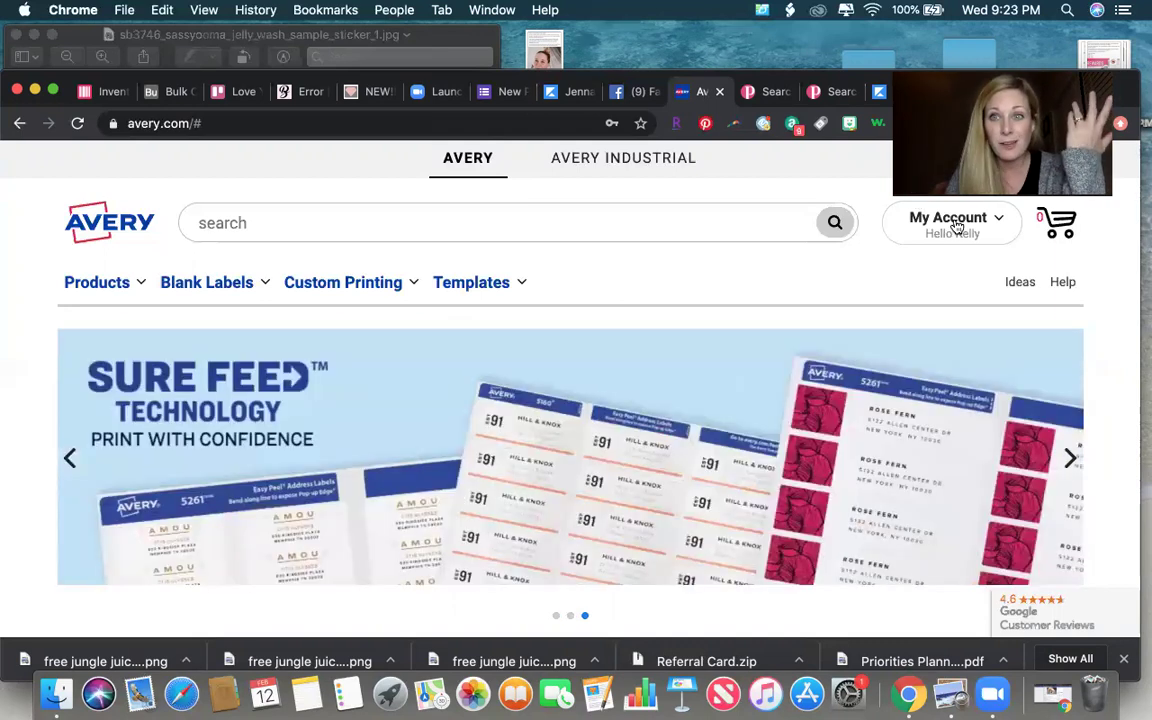
left_click(957, 227)
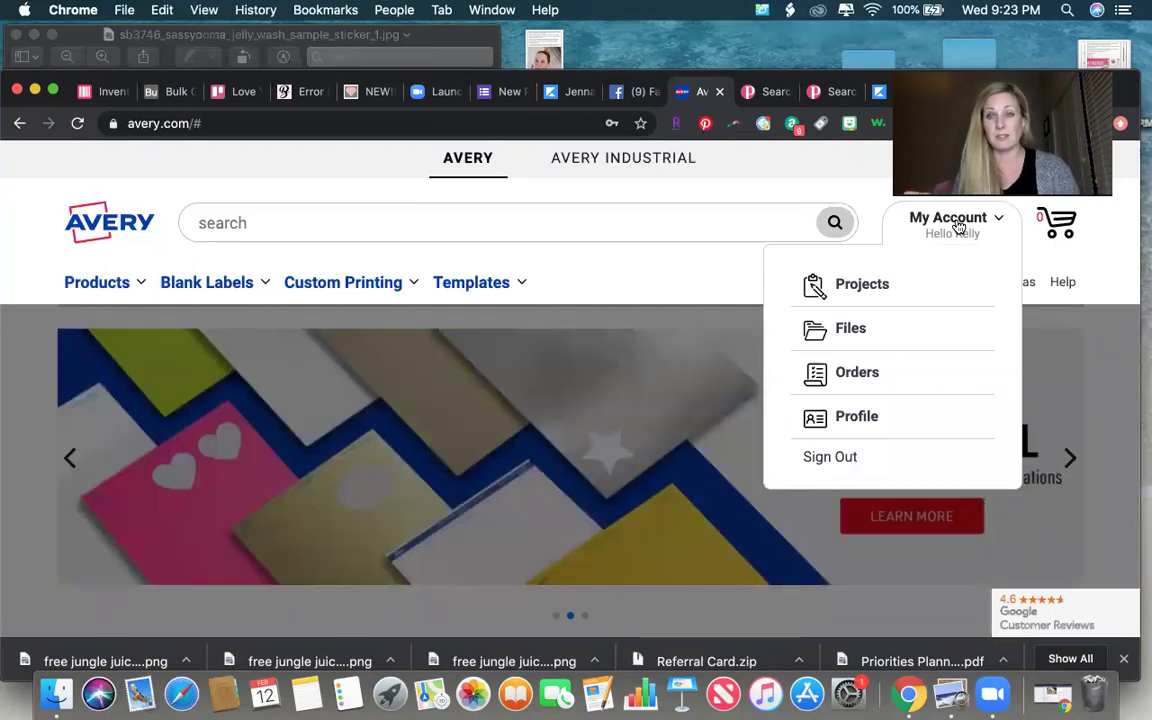
Go to Projects, search Templates for 5410, and open the 5410 round label template
left_click(866, 281)
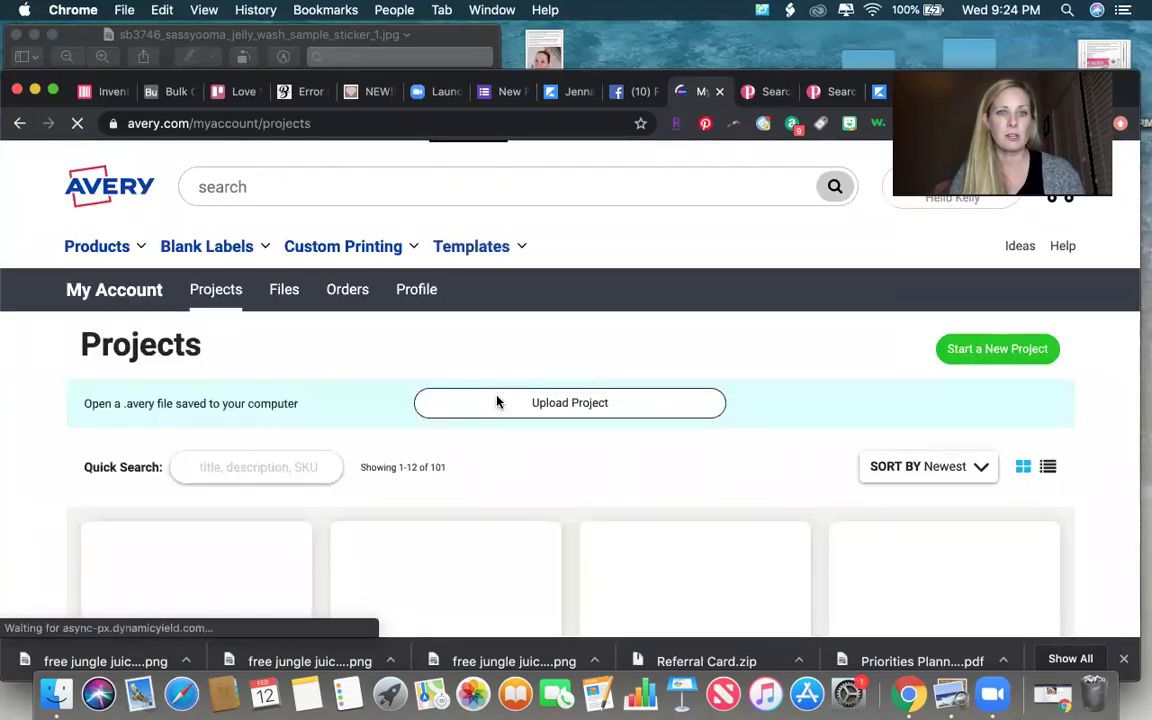
left_click(474, 248)
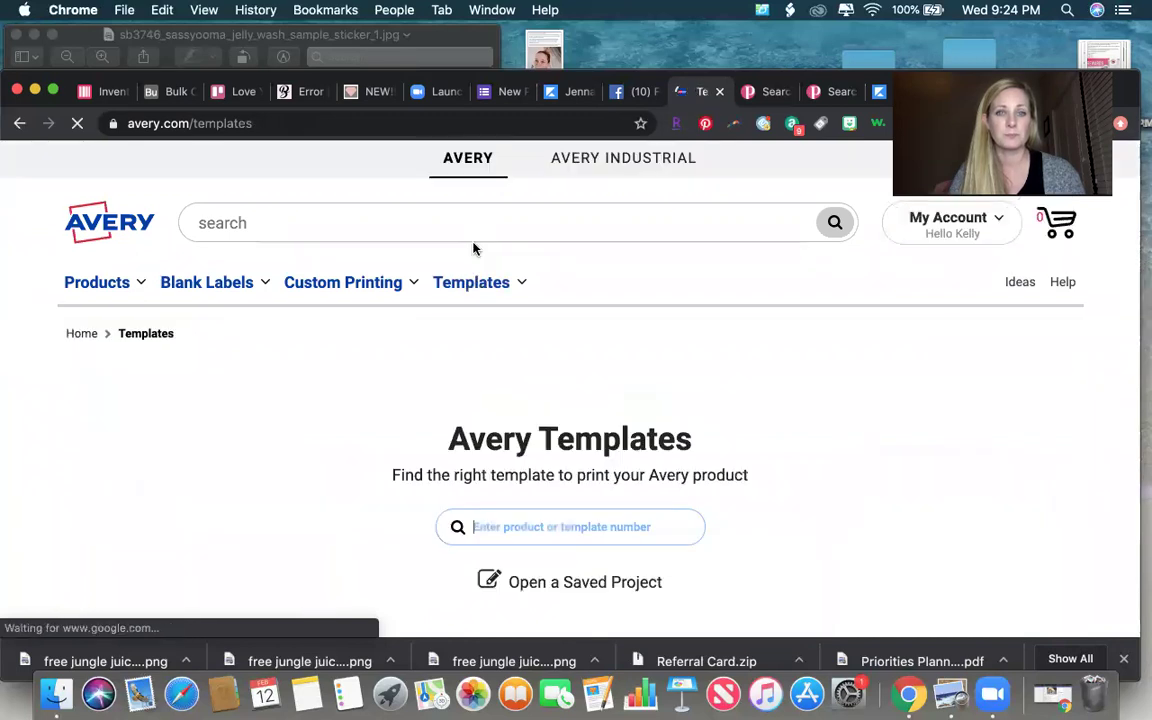
left_click(514, 532)
type("5410")
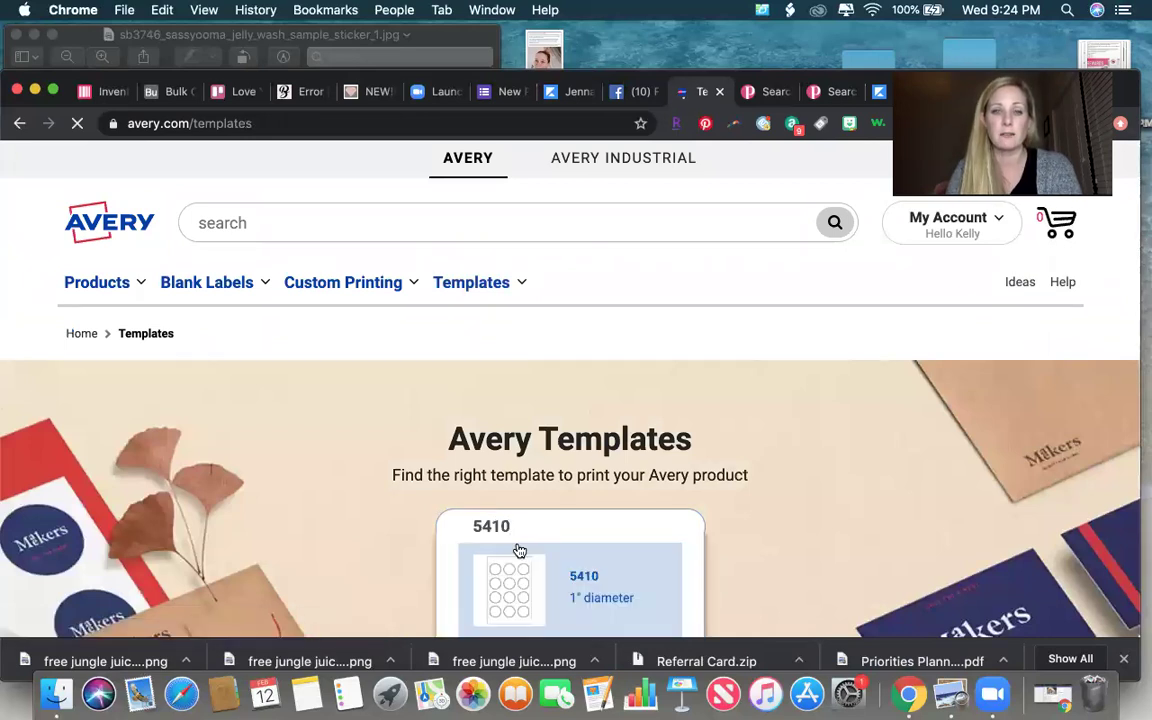
scroll(517, 540, "down", 2)
left_click(517, 522)
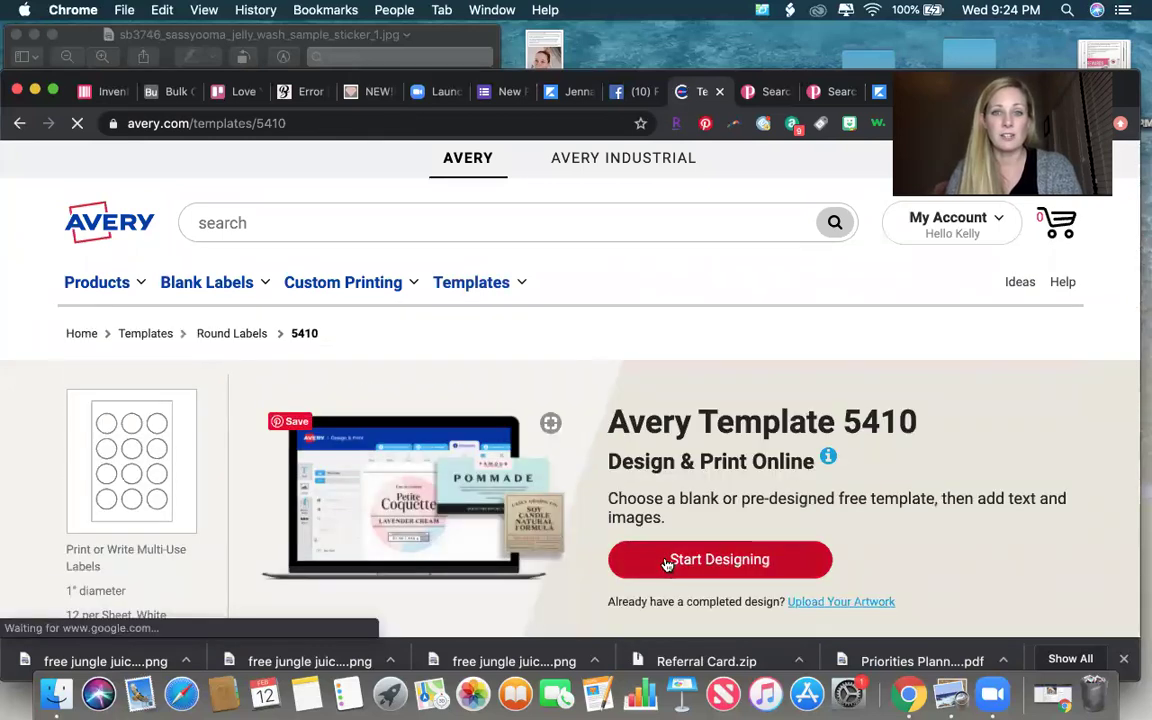
Start a new 5410 design and pick the blank round design
left_click(667, 563)
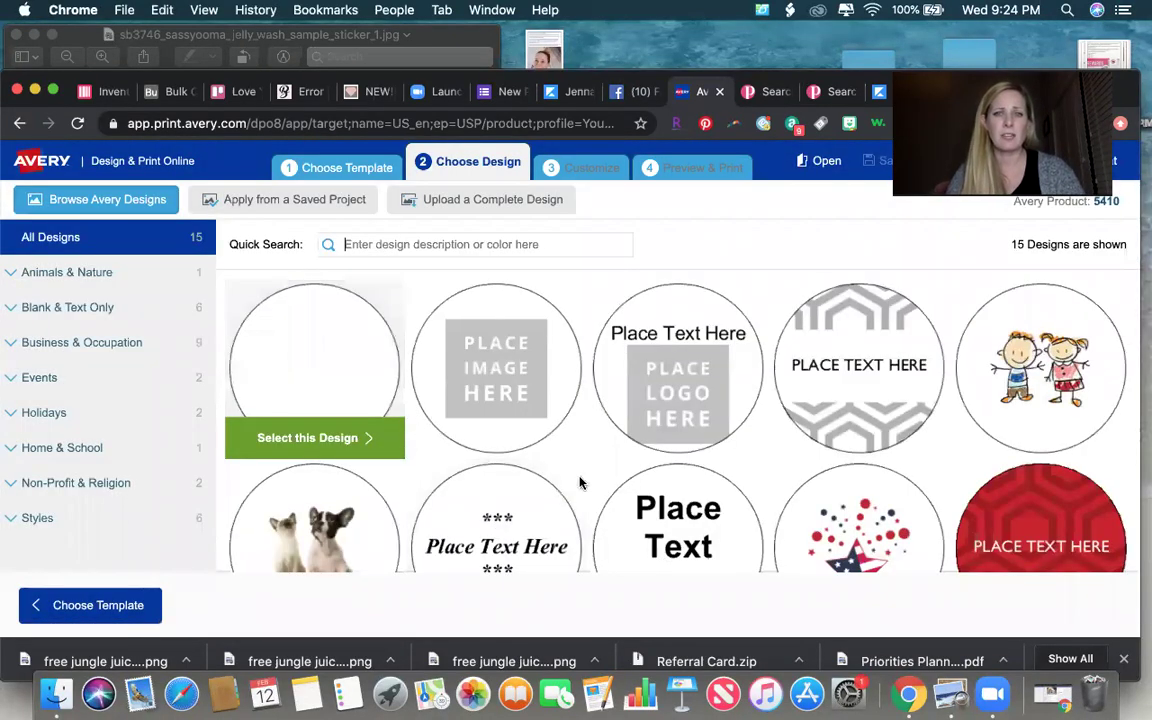
scroll(579, 483, "down", 3)
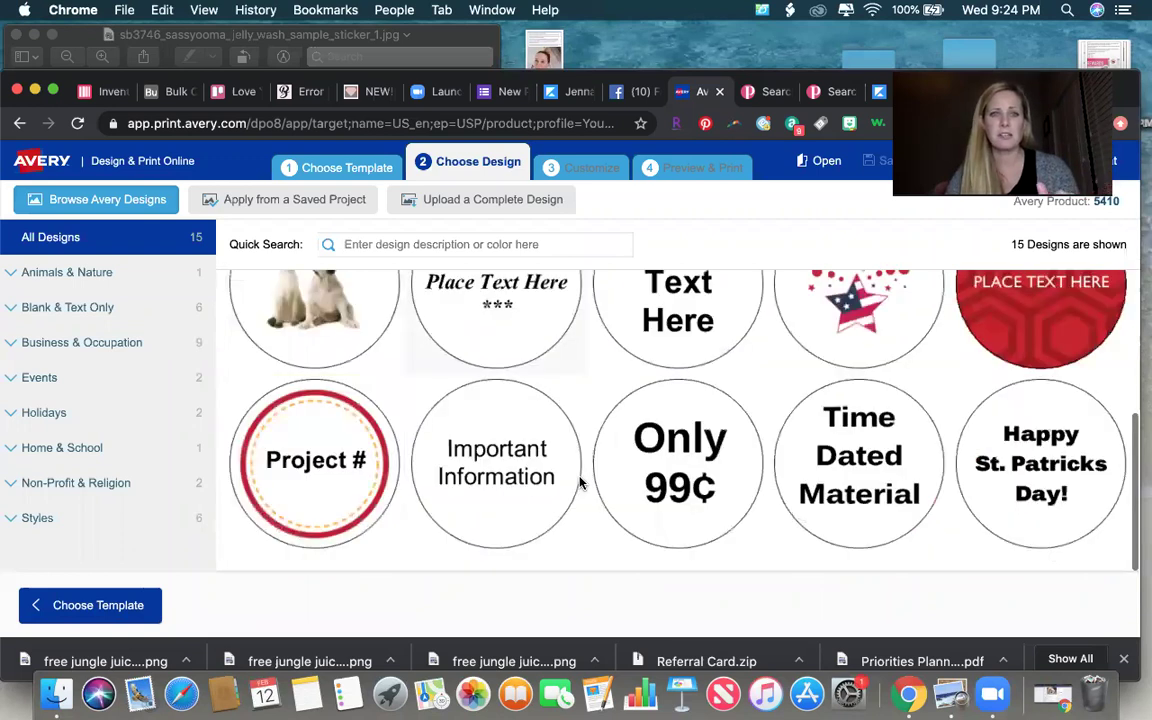
scroll(540, 455, "up", 2)
scroll(323, 406, "up", 2)
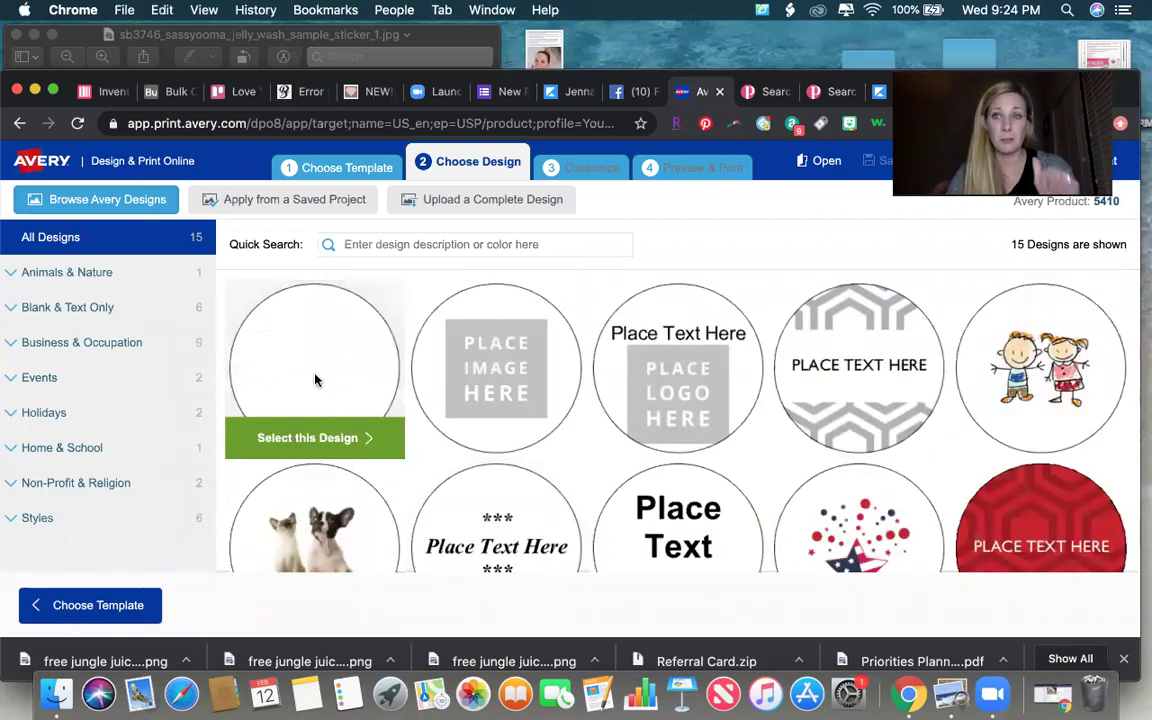
left_click(306, 438)
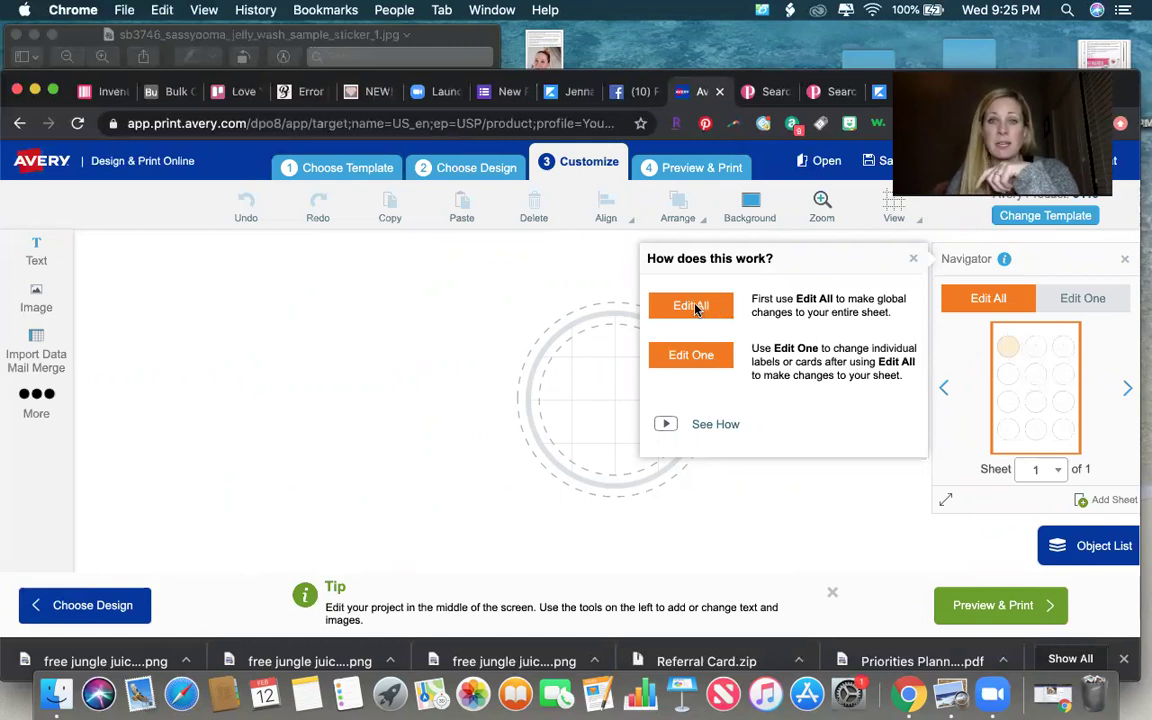
Dismiss the tips popup, add a text box reading 'Sassyooma / Body Wash', then delete that text
left_click(912, 259)
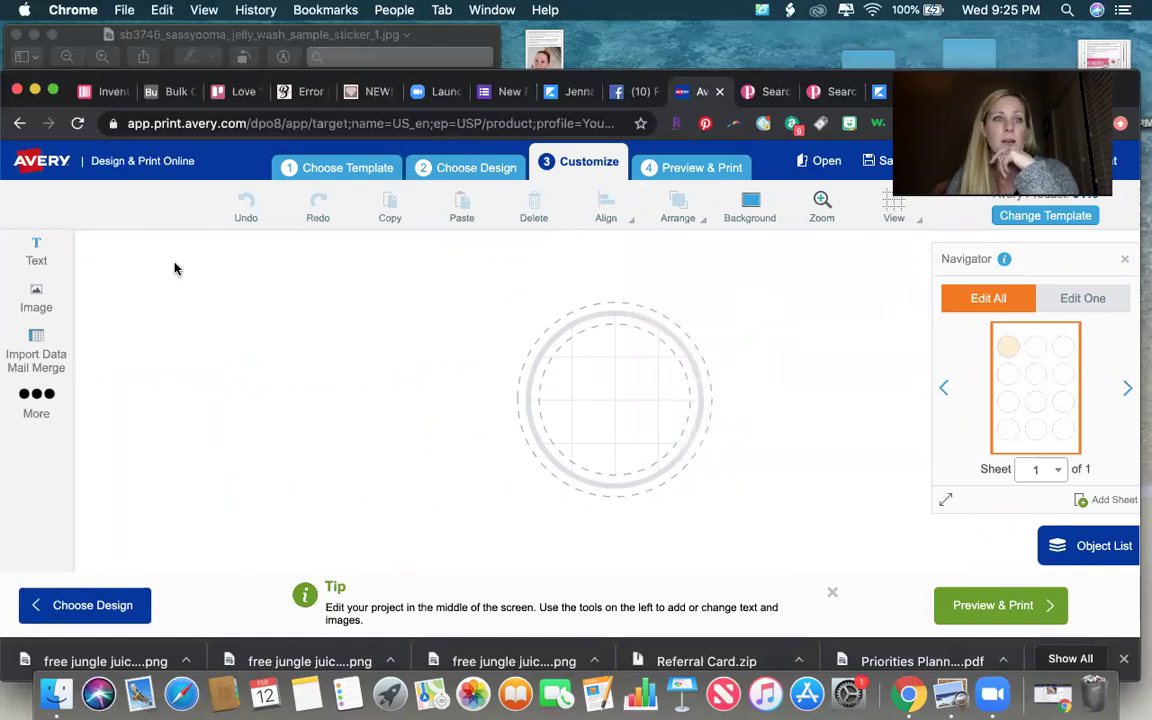
left_click(36, 262)
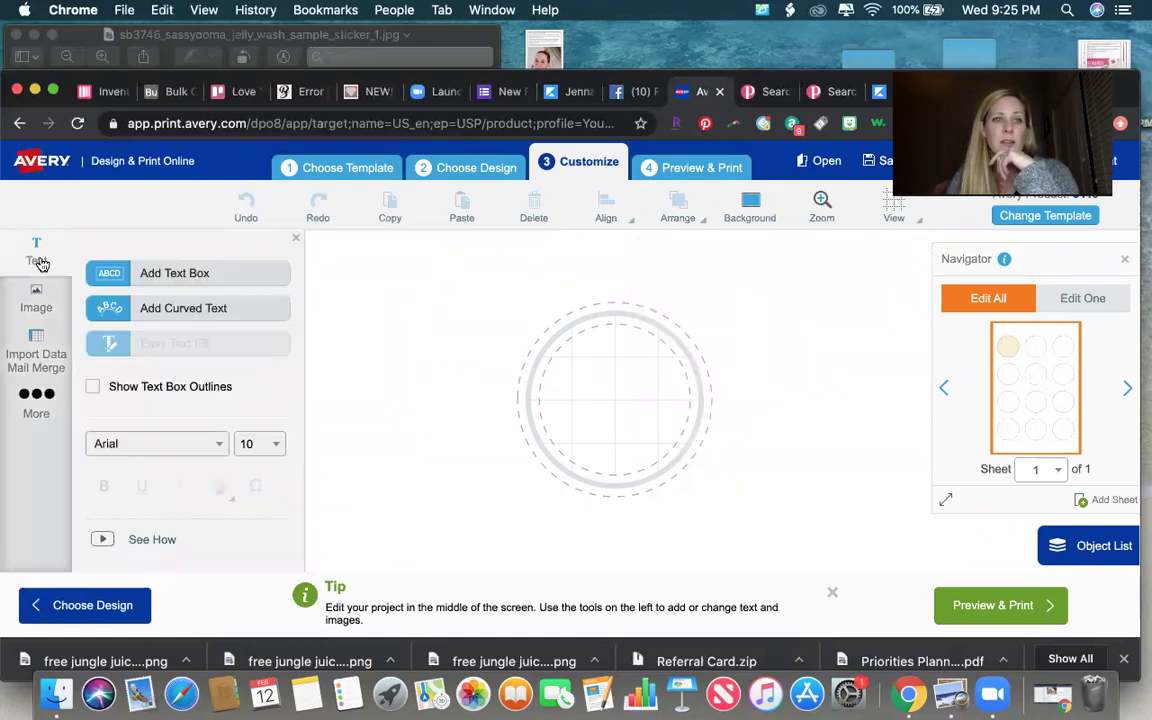
left_click(168, 273)
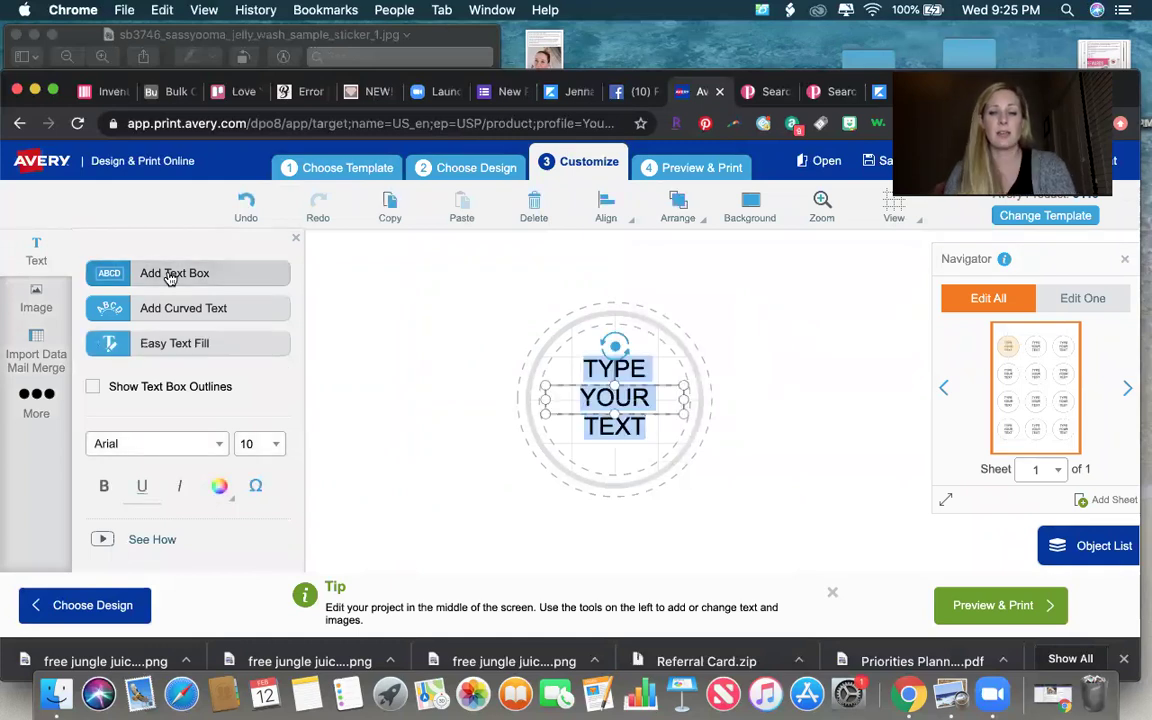
type("Sassyooma")
key("Return")
type("Body Wash")
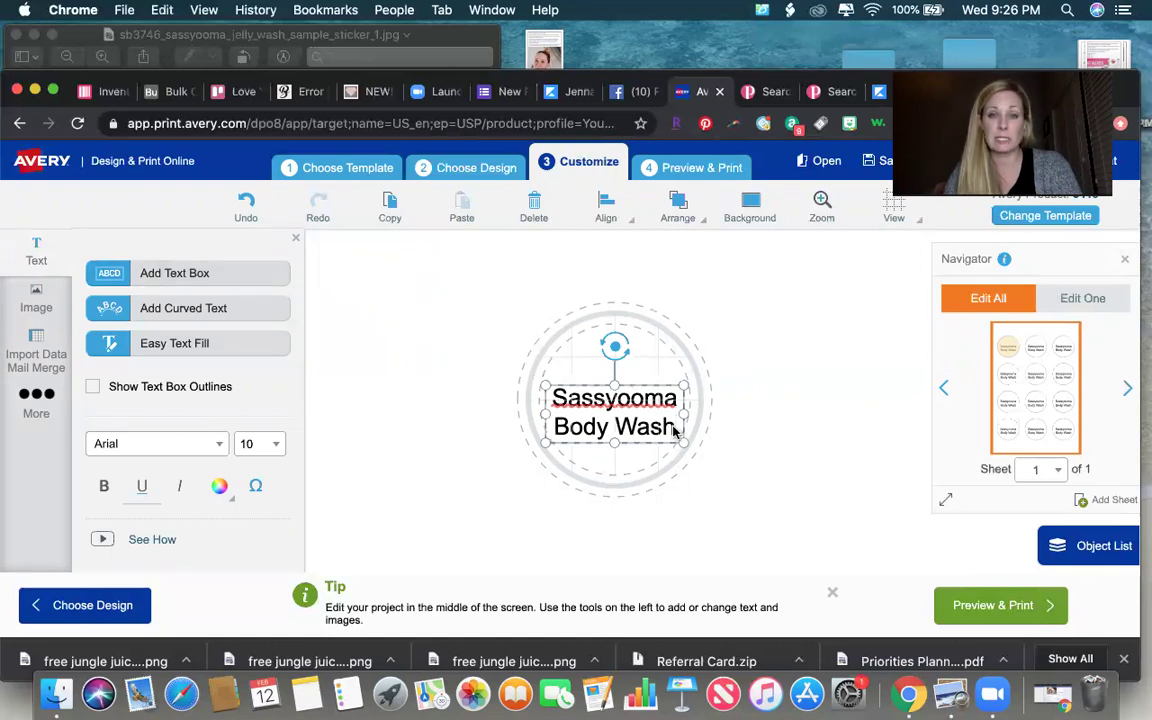
left_click_drag(676, 430, 548, 393)
key("BackSpace")
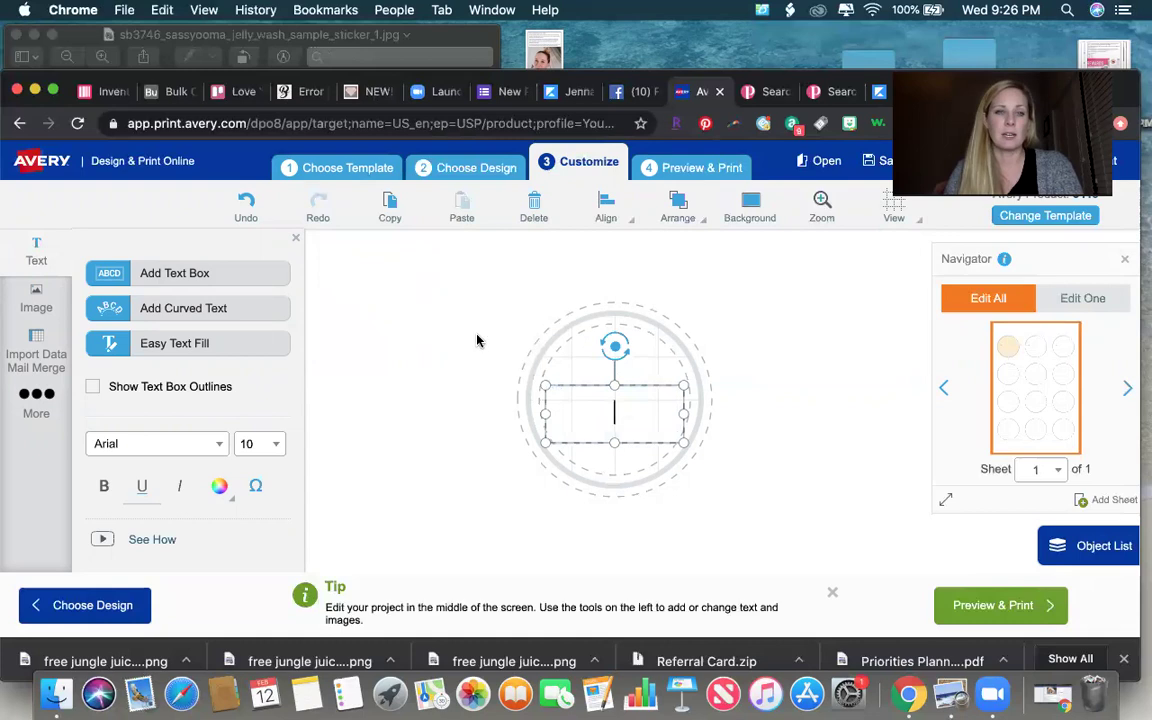
Upload the Sassyooma Jelly Wash sample sticker image onto the round label
left_click(42, 296)
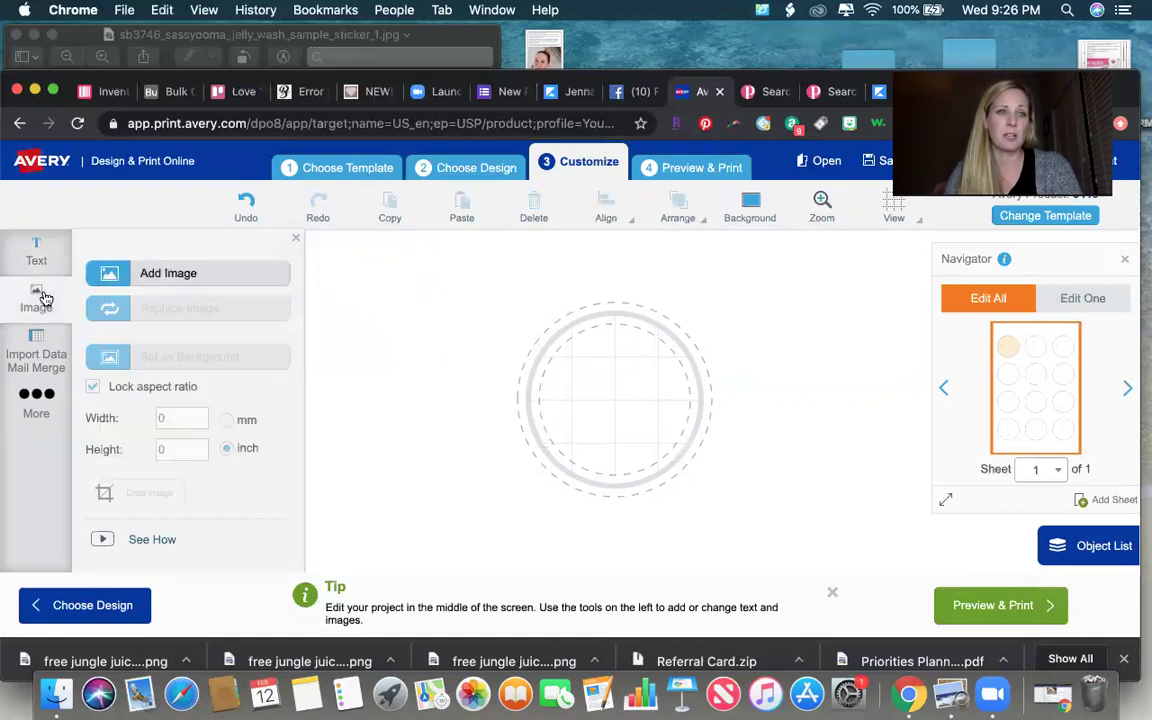
left_click(162, 274)
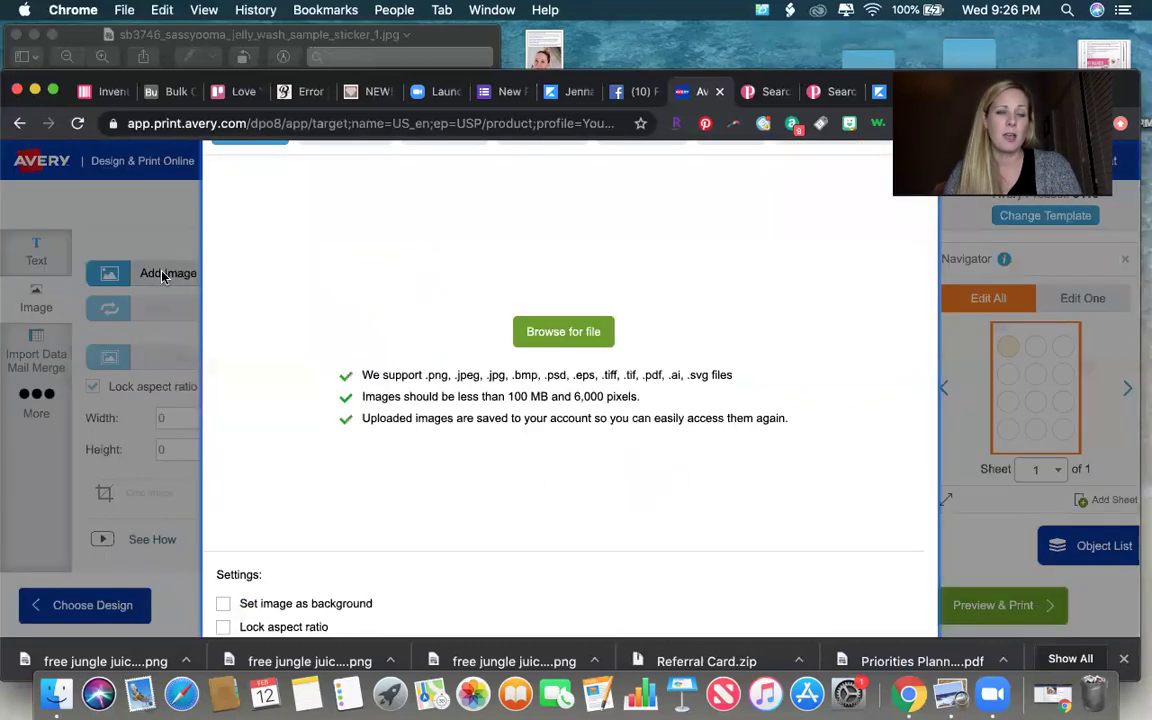
left_click(564, 331)
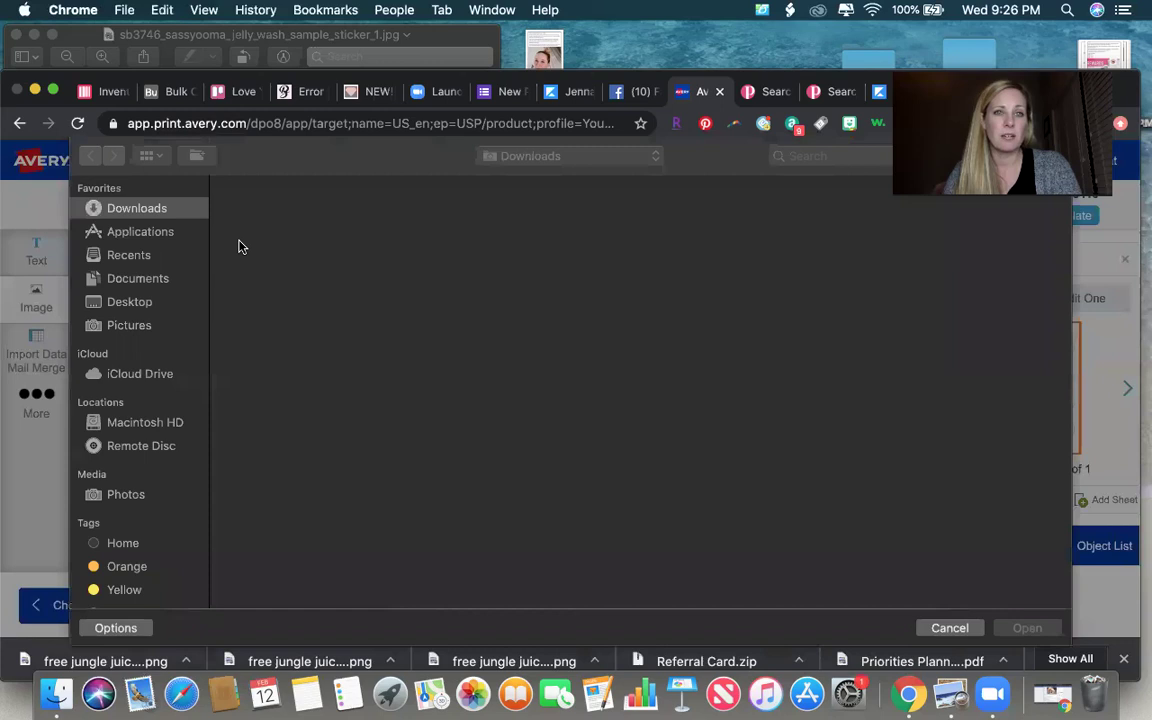
left_click(240, 246)
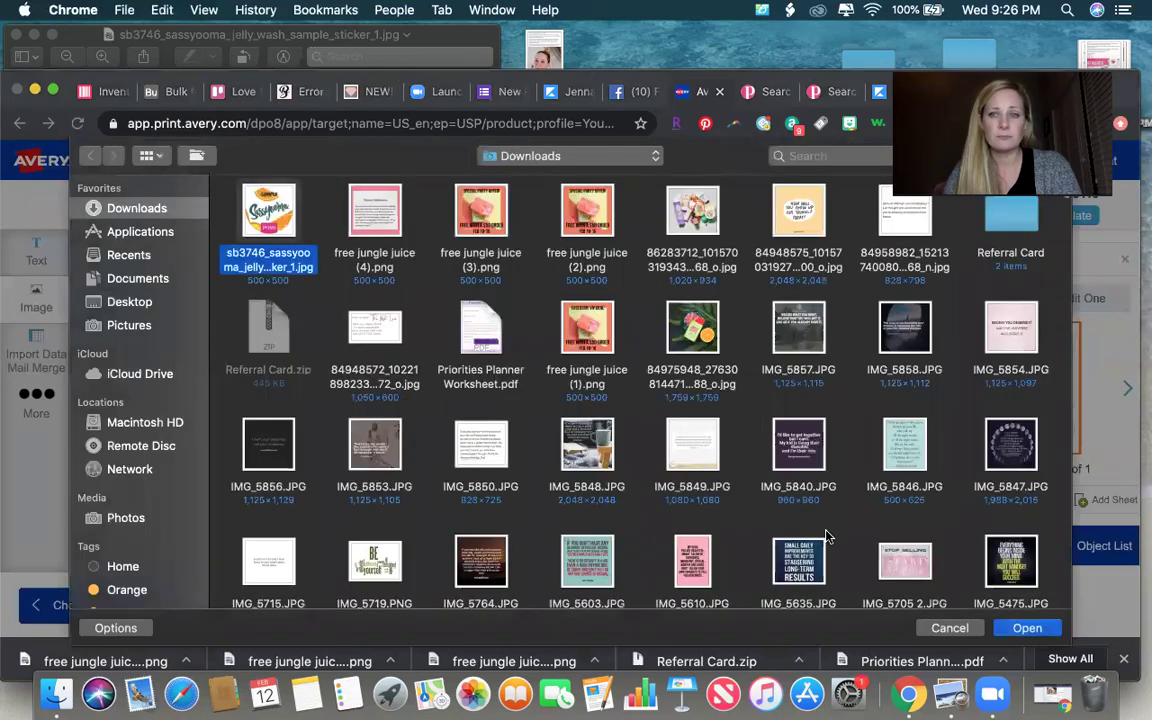
left_click(1027, 629)
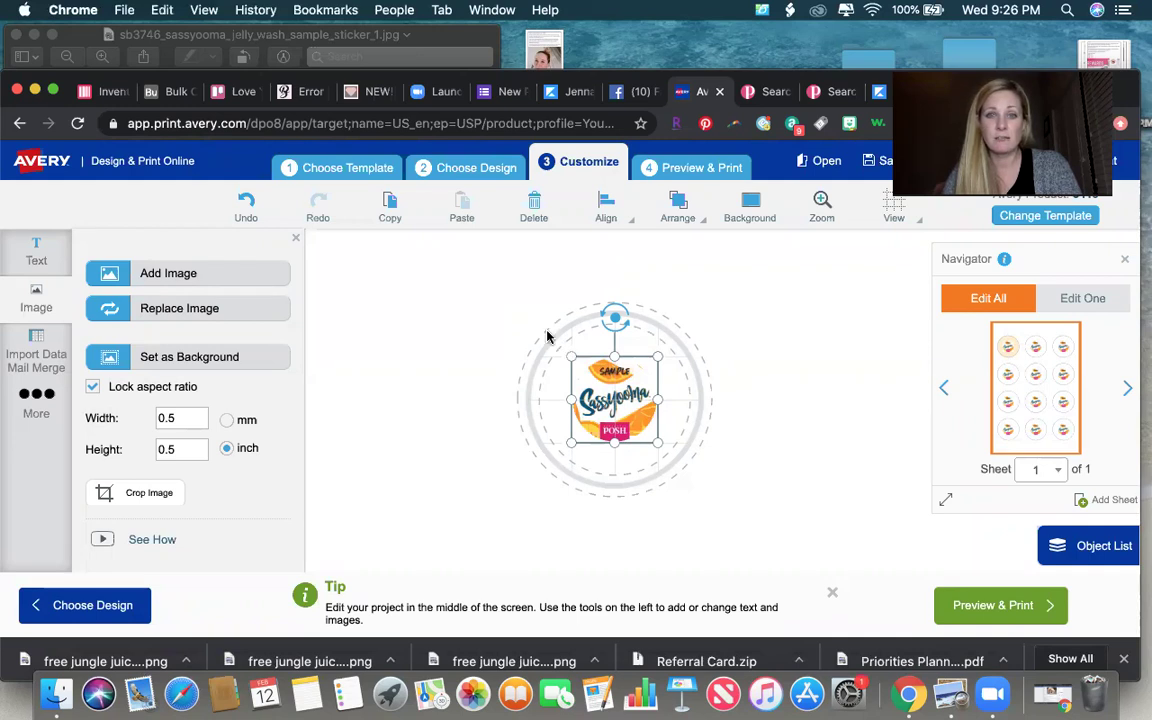
Enlarge the image to fill the circle, dismissing the print-to-edge warning
left_click_drag(548, 330, 530, 312)
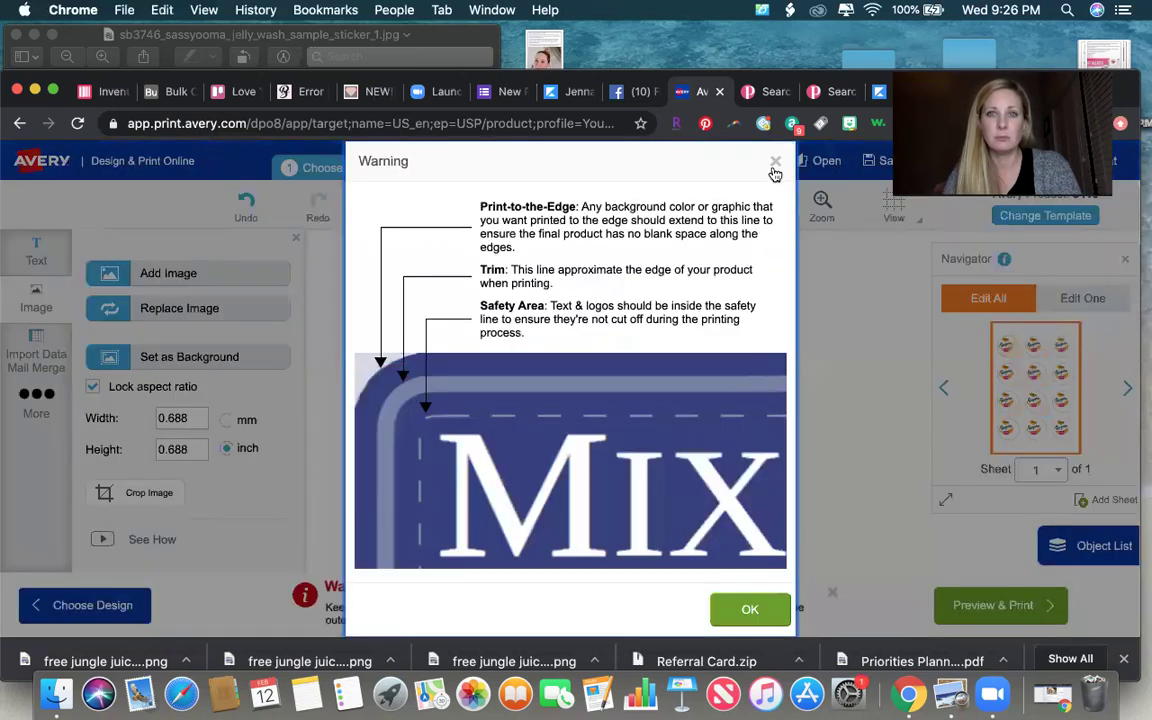
left_click(775, 161)
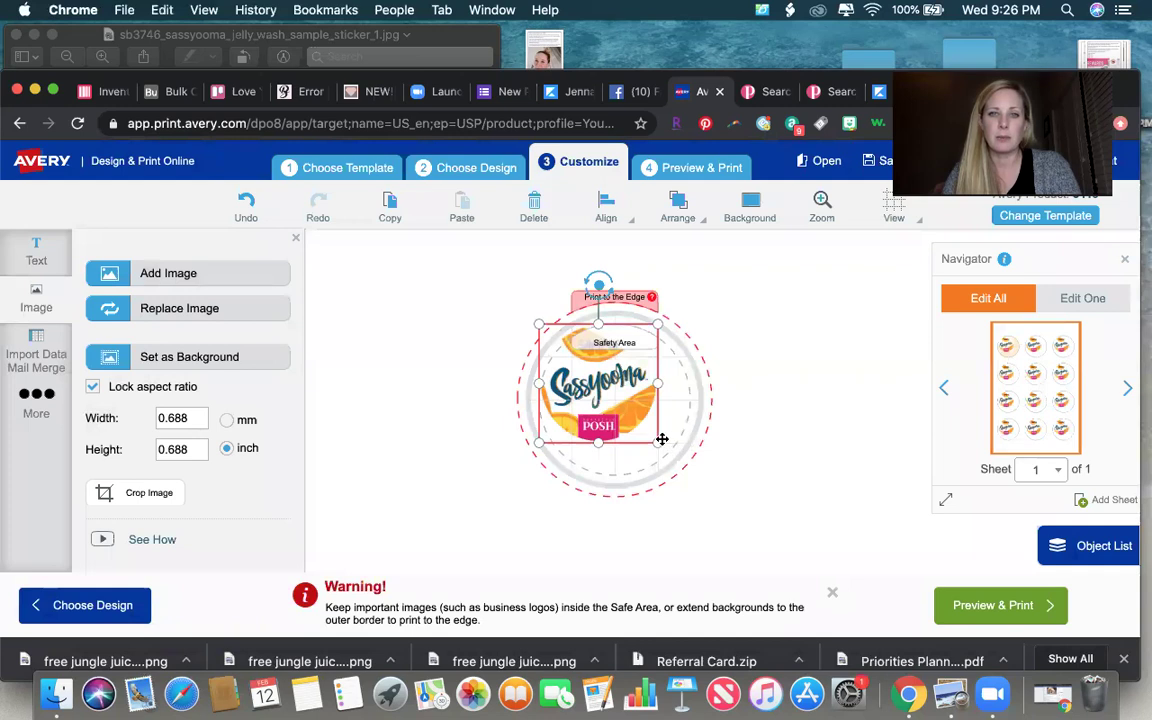
mouse_move(659, 443)
left_mouse_down()
mouse_move(677, 470)
mouse_move(675, 460)
left_mouse_up()
left_click(785, 454)
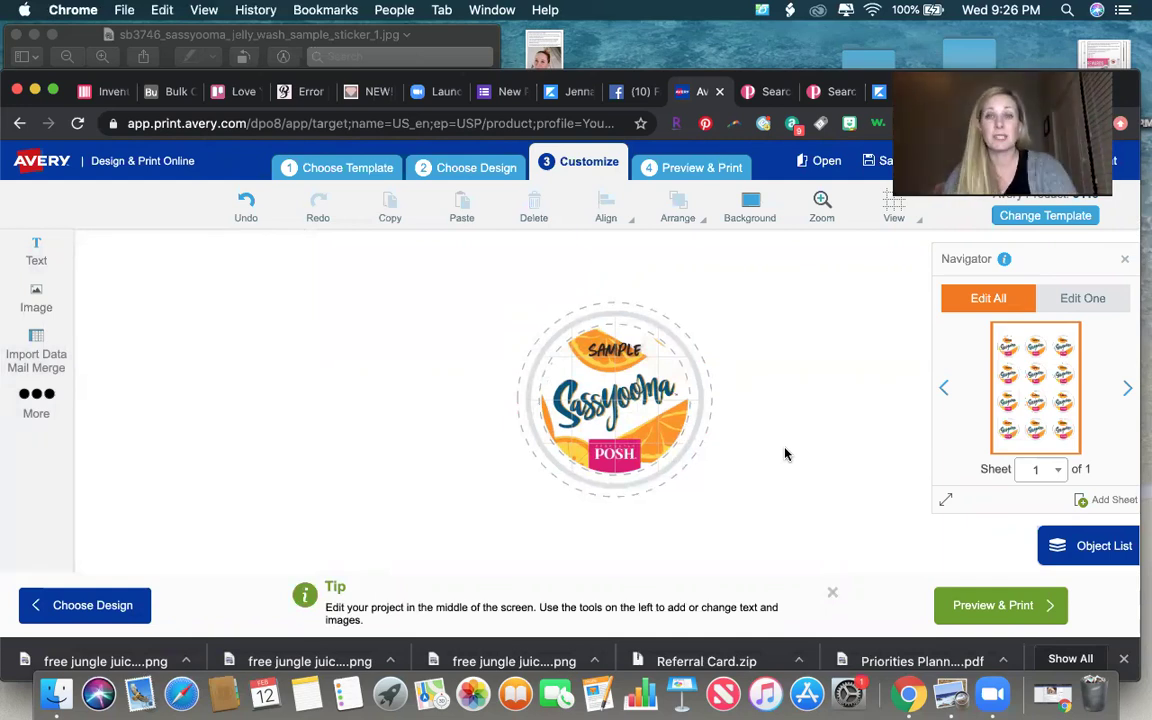
Go to Preview & Print, choose Print it Yourself, and scroll through the print options
left_click(976, 610)
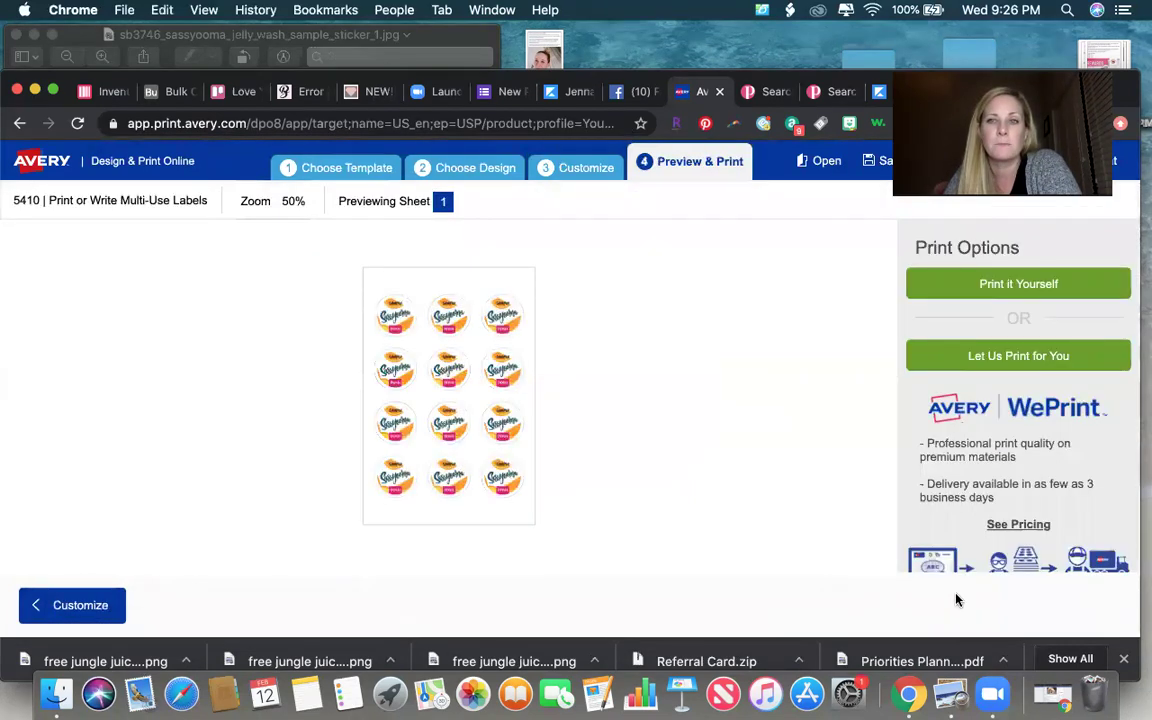
left_click(944, 293)
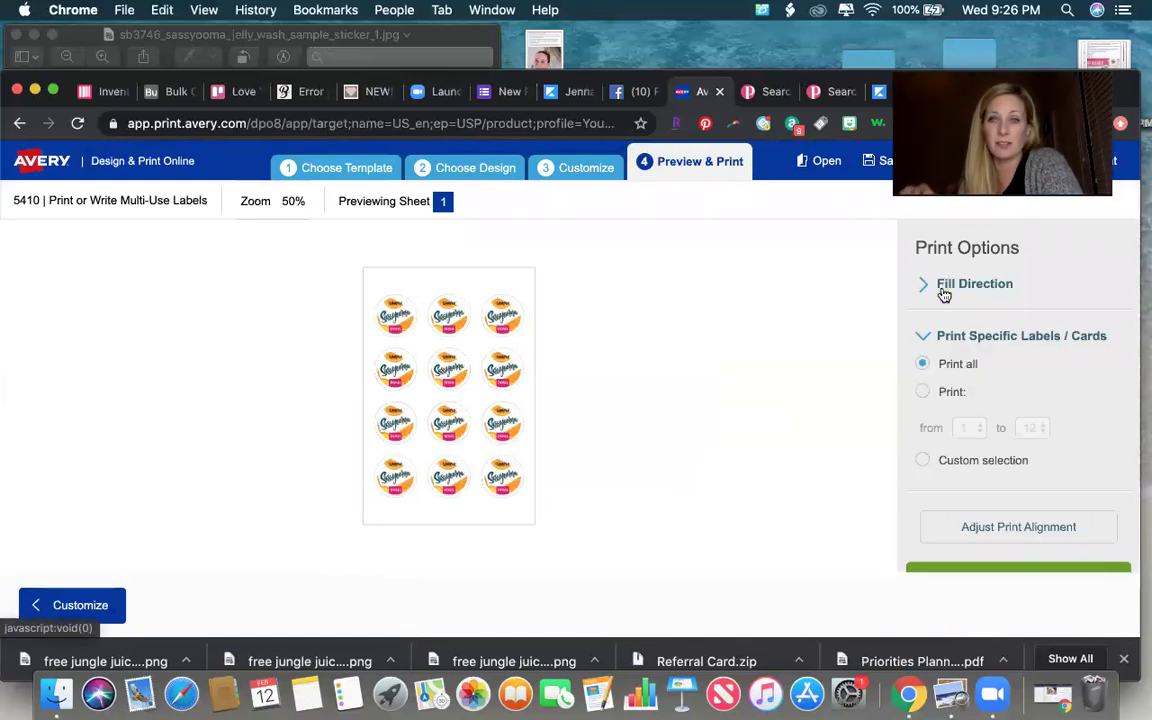
scroll(928, 364, "down", 3)
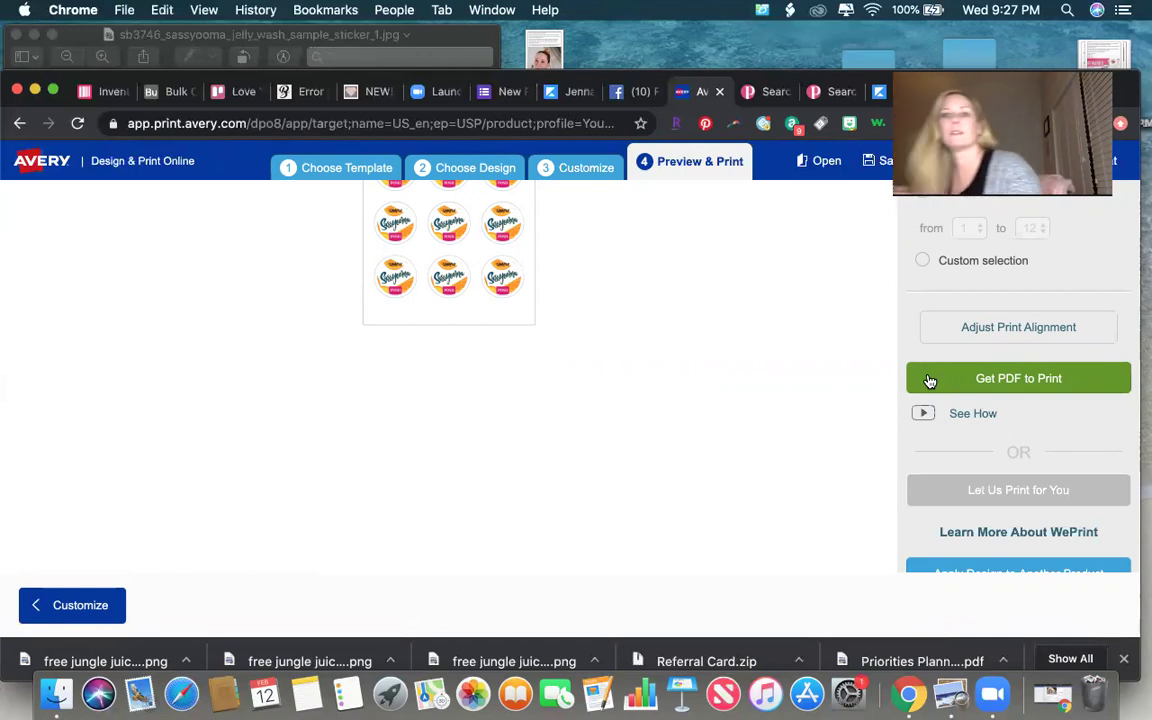
Request a printable PDF, agree to save the design first, and select the old project name
left_click(929, 380)
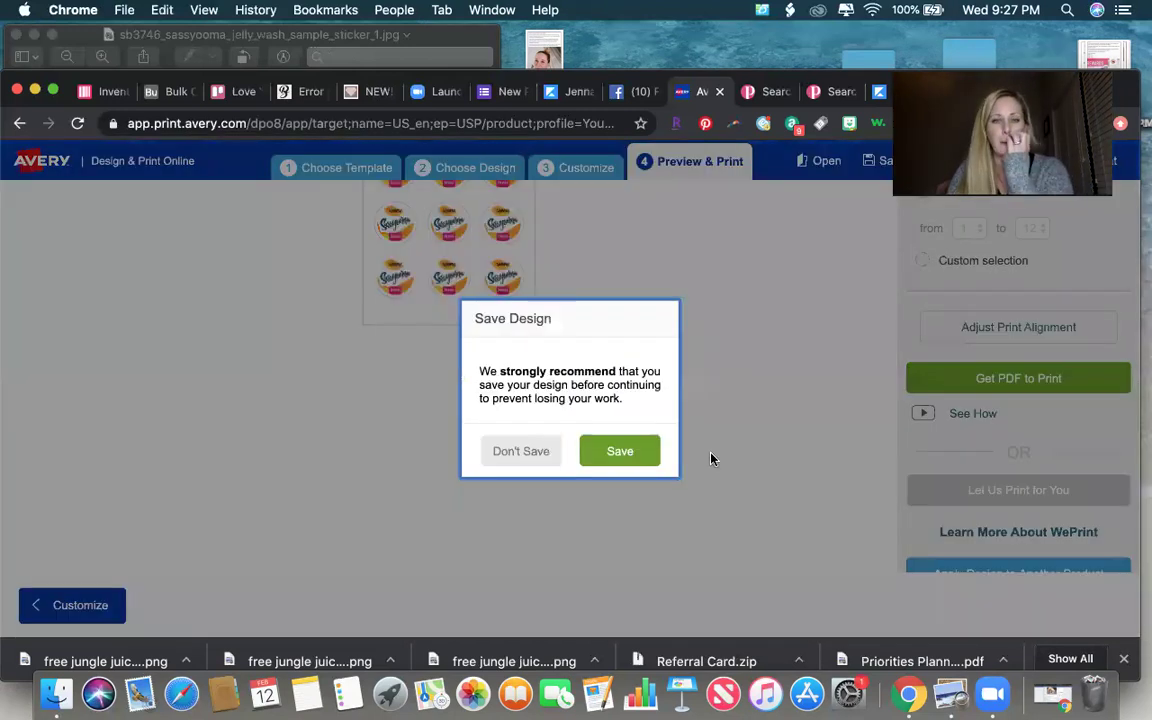
left_click(612, 463)
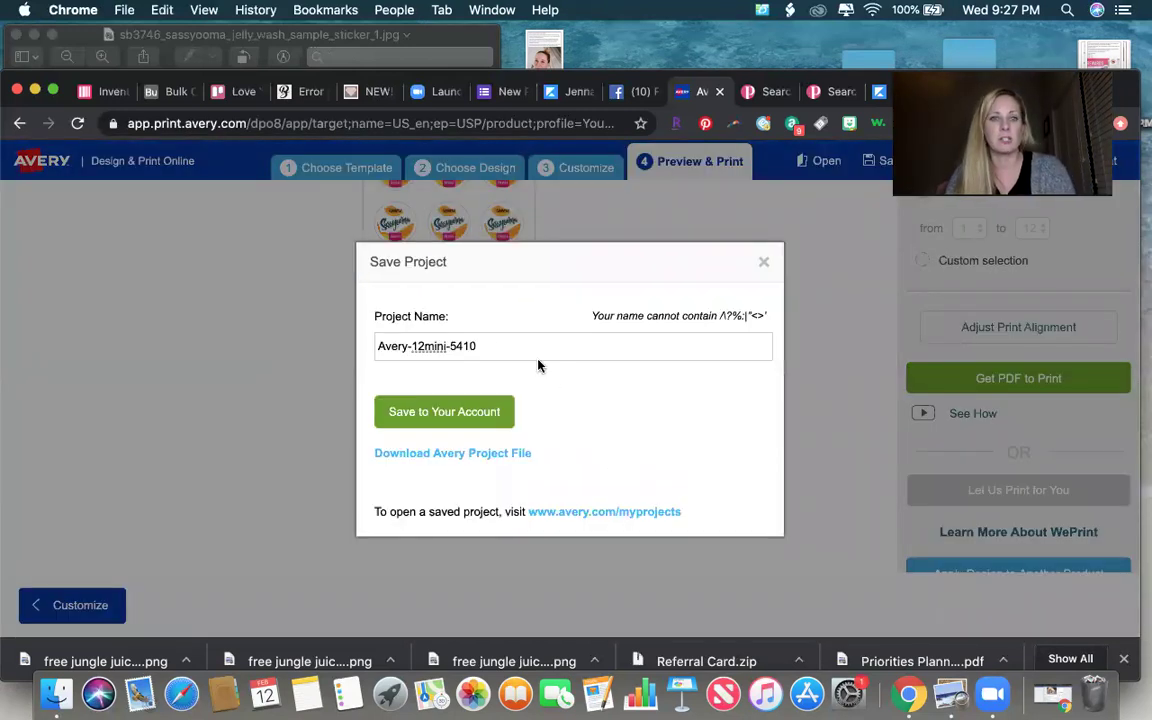
left_click(448, 346)
type("-")
left_click_drag(483, 347, 409, 347)
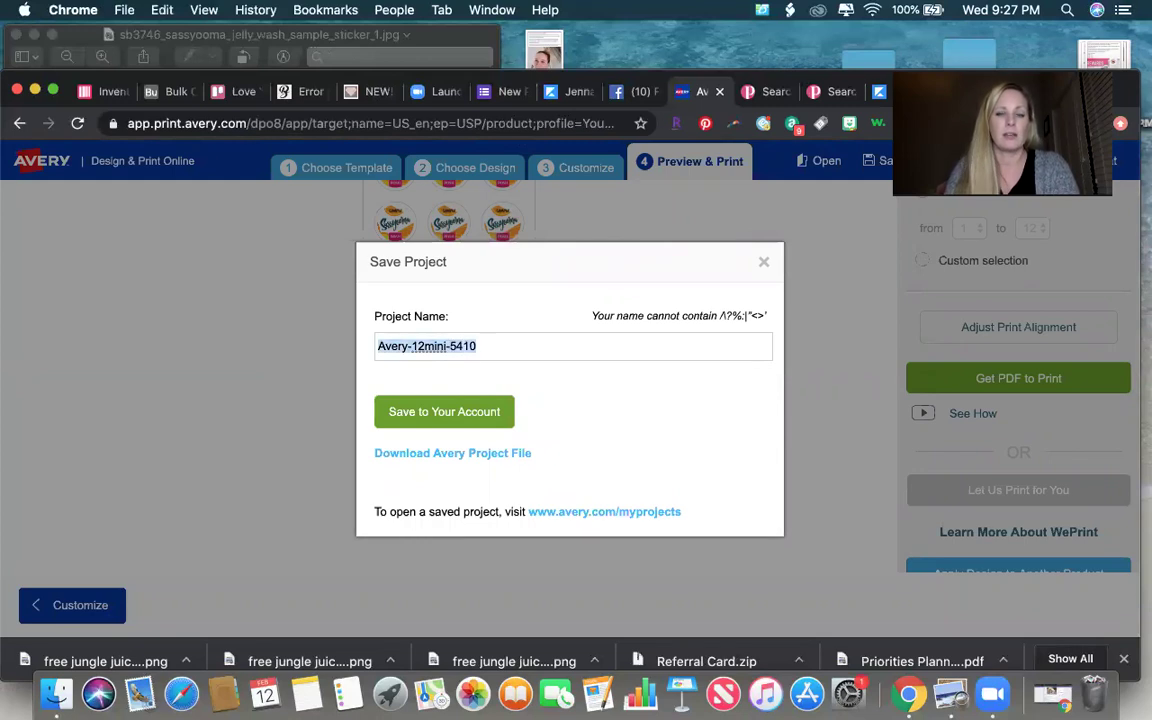
Name the project 'Sassyooma Body Wash' and save it to the account
type("assyo")
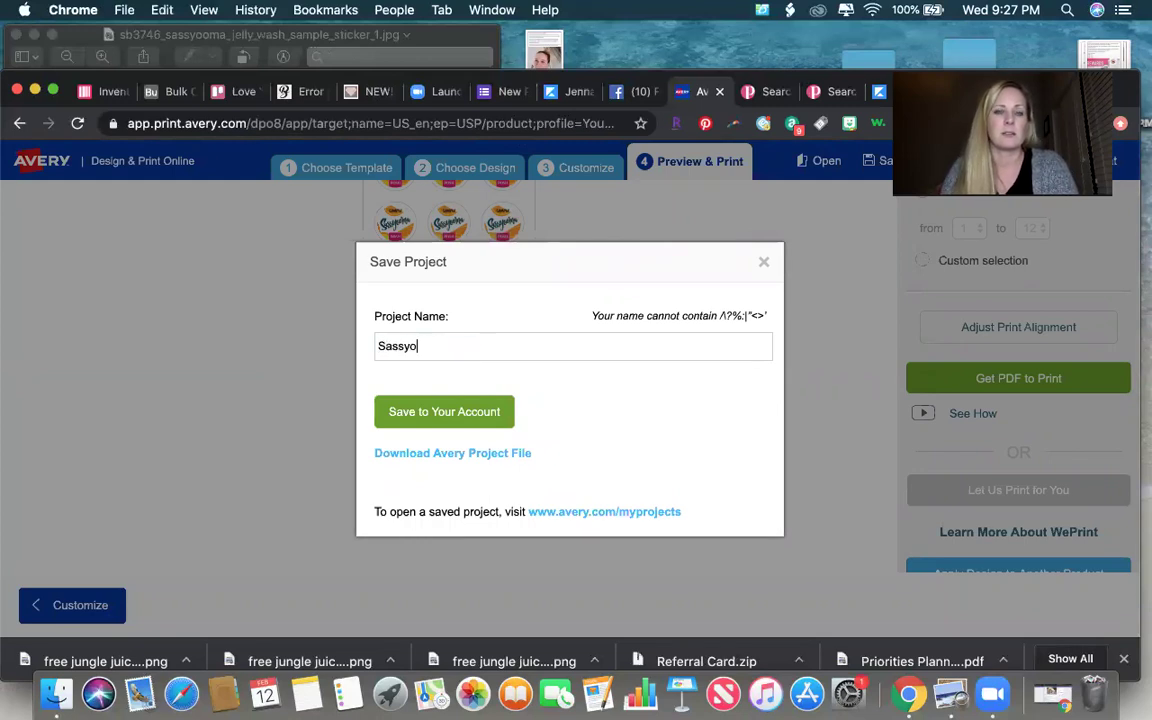
type("oma Body WAsh")
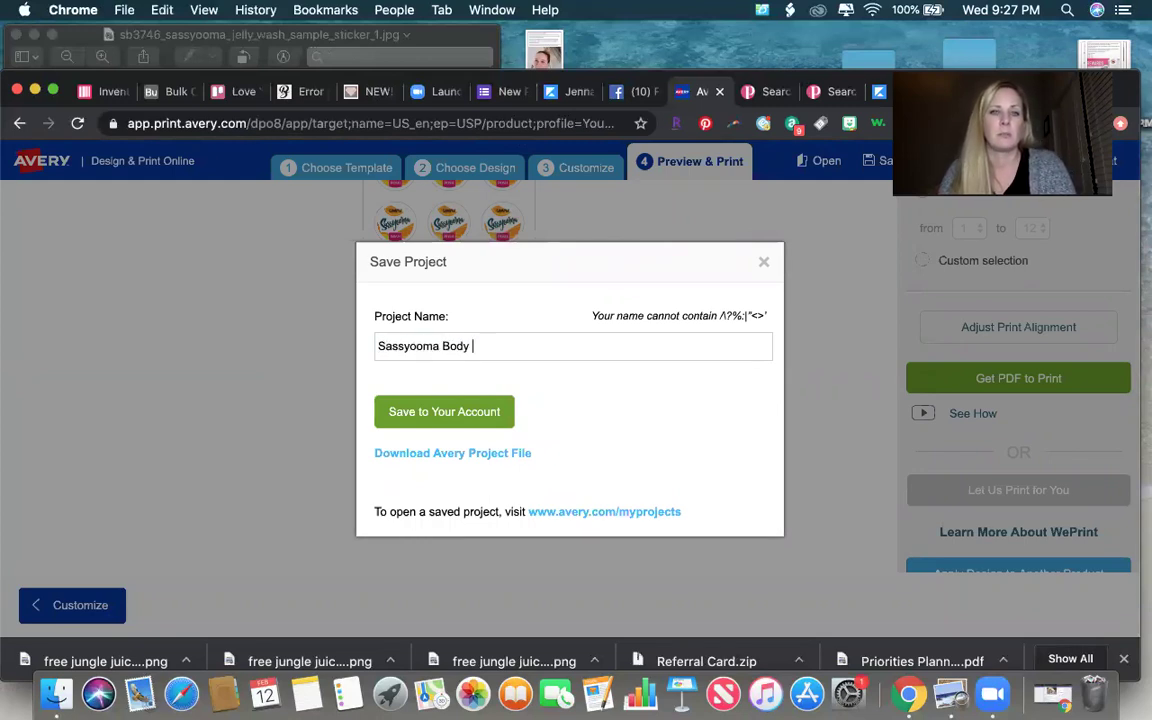
key("BackSpace")
key("BackSpace")
key("BackSpace")
type("ash")
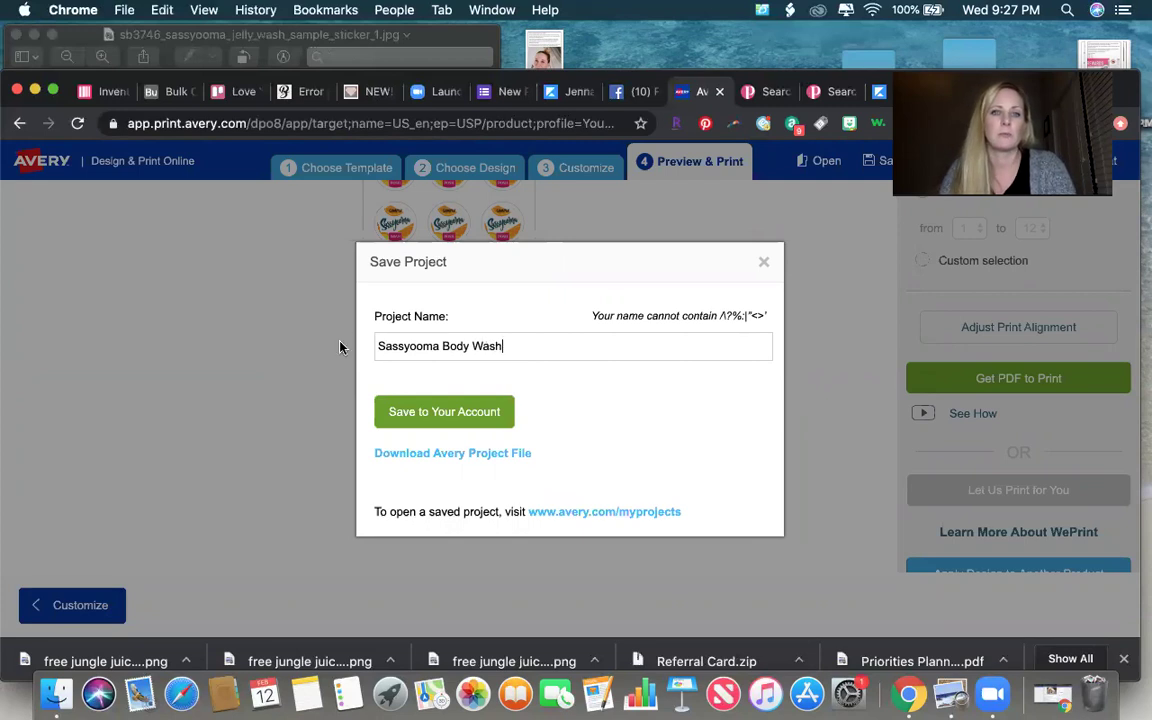
left_click(419, 417)
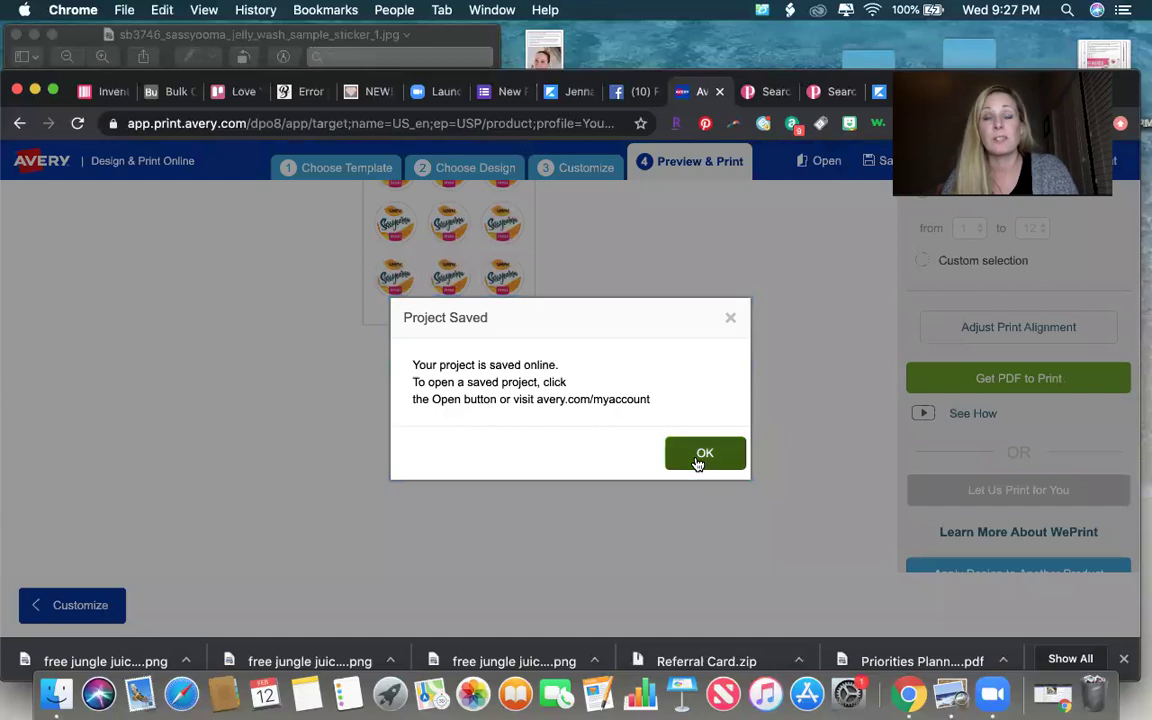
left_click(697, 462)
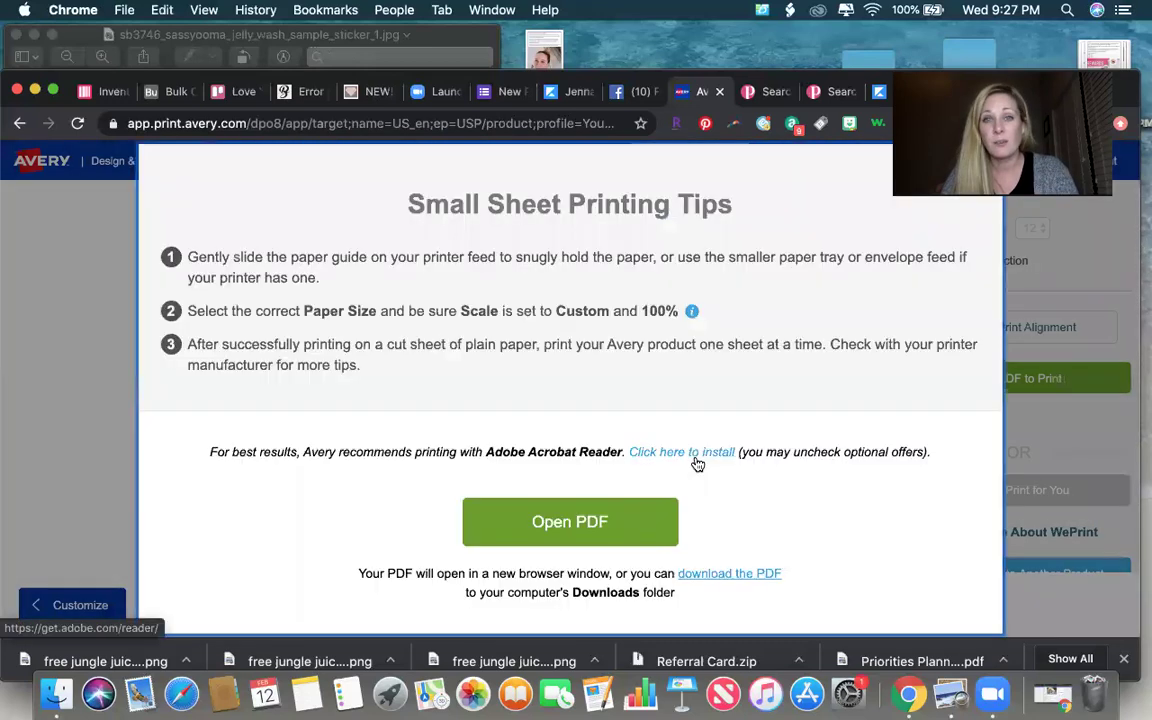
Open the sticker sheet as a PDF, dismiss the Cash Back offer, and bring up its print settings
left_click(623, 523)
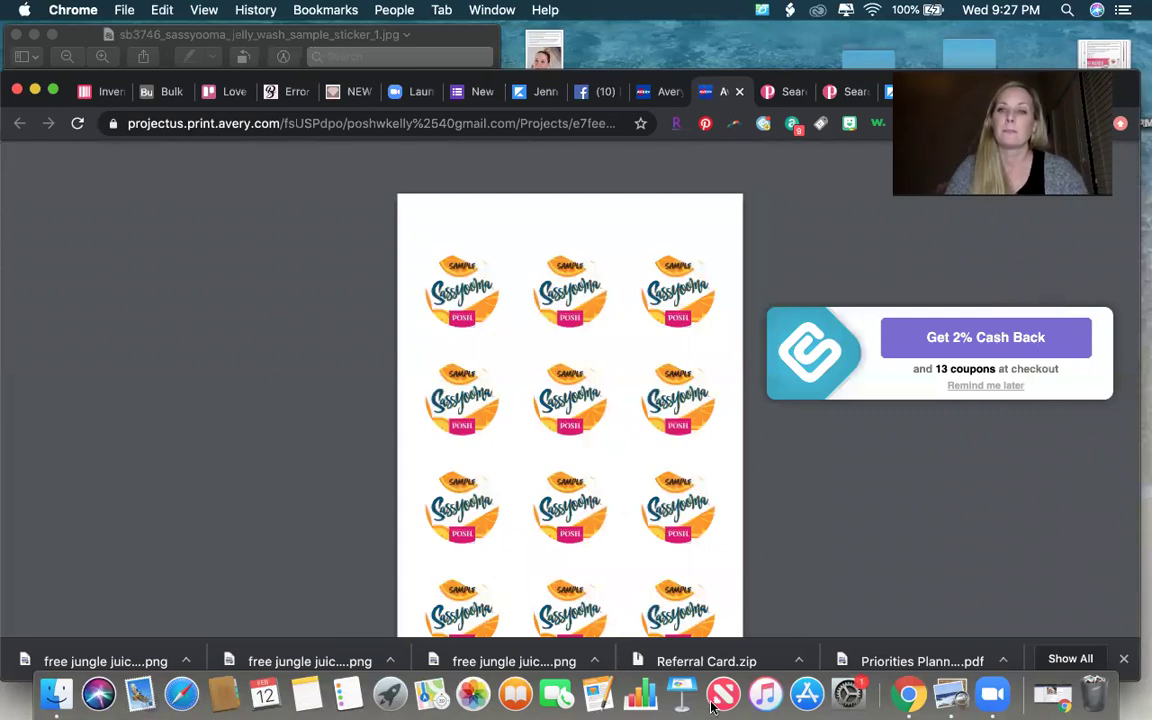
left_click(1008, 394)
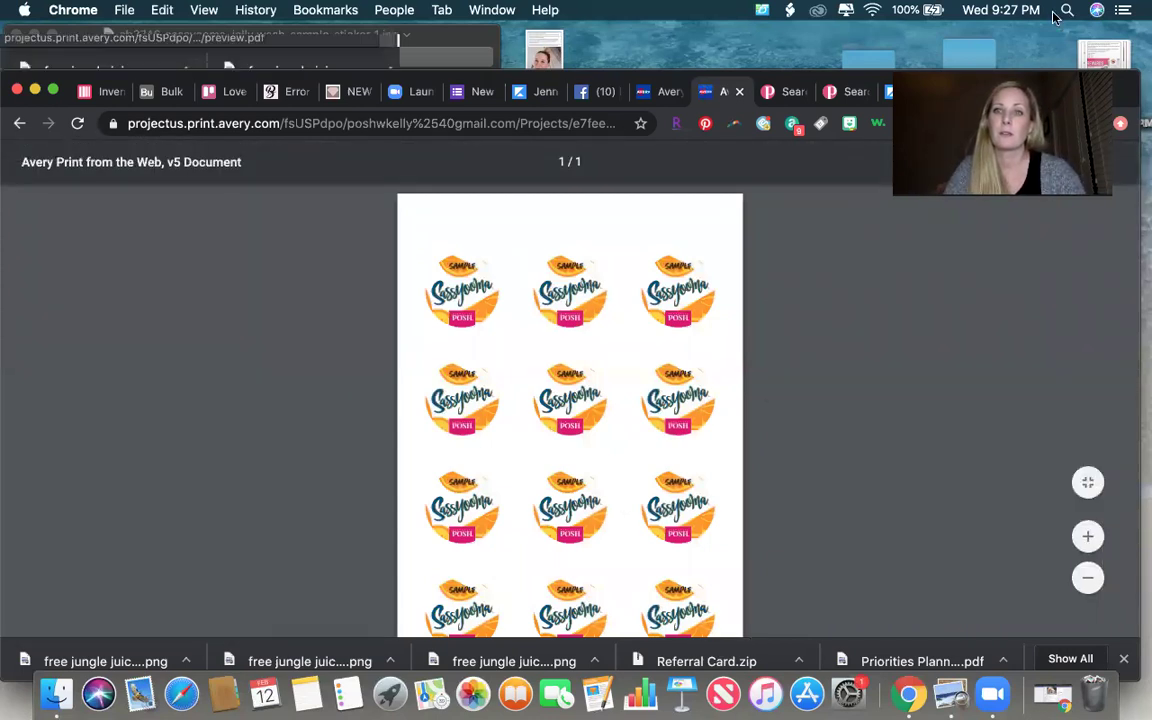
left_click(970, 12)
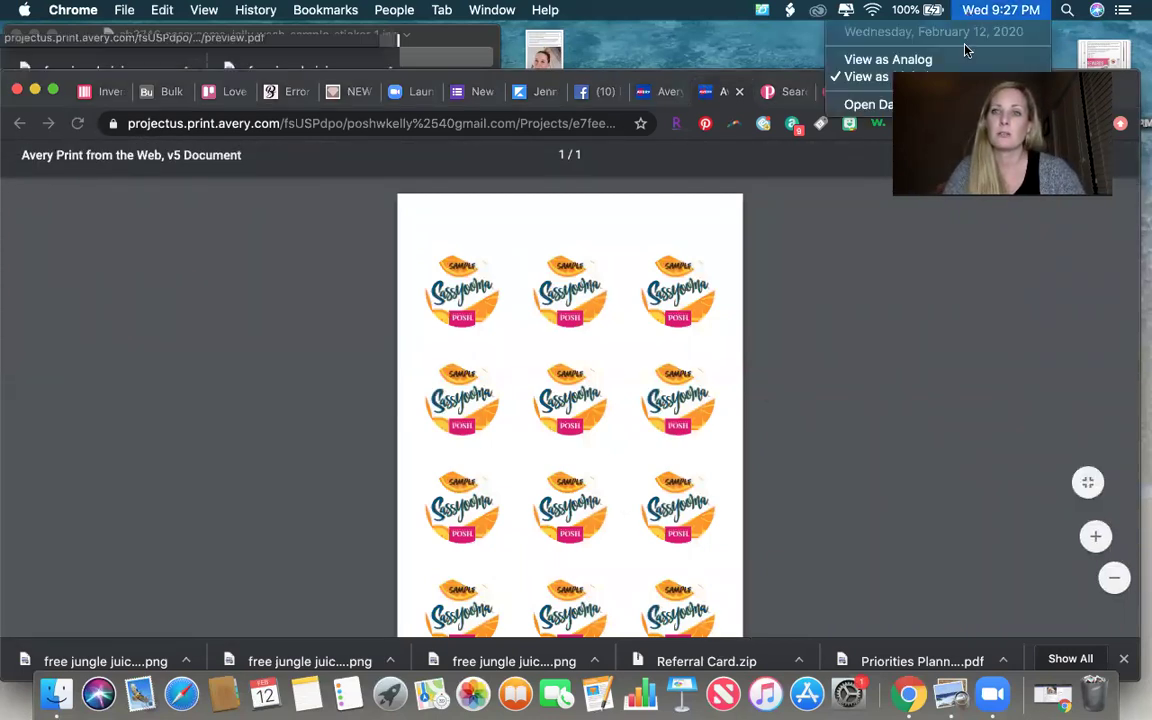
key("Escape")
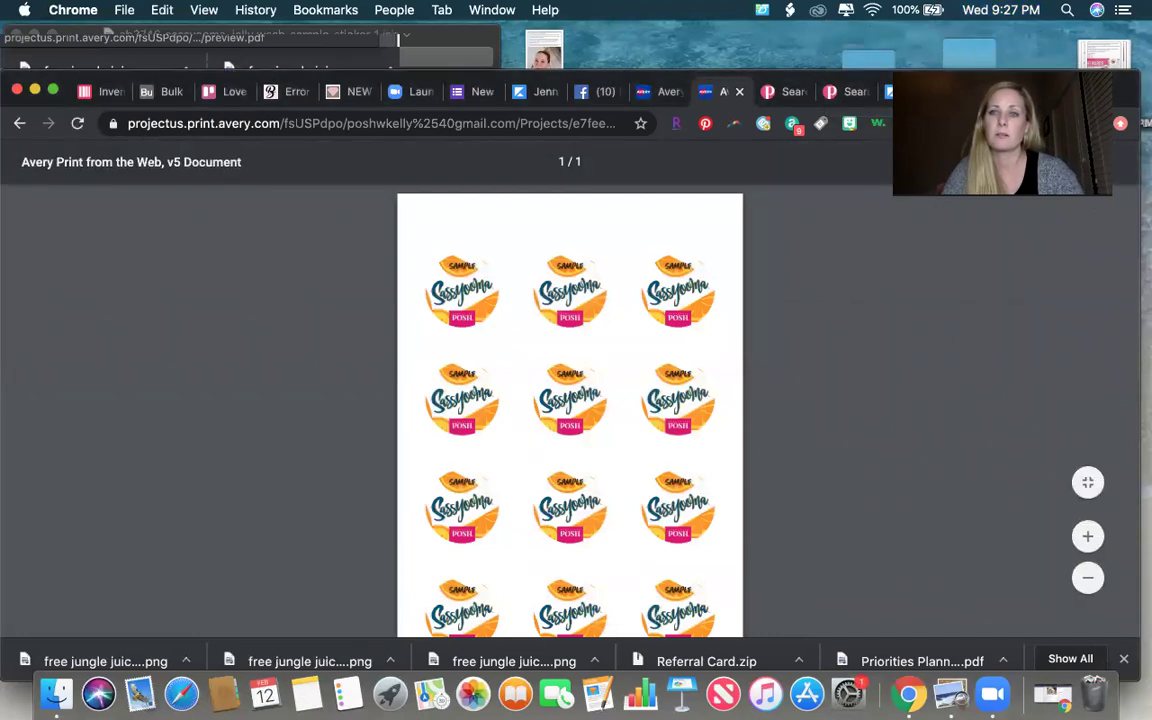
key("super+p")
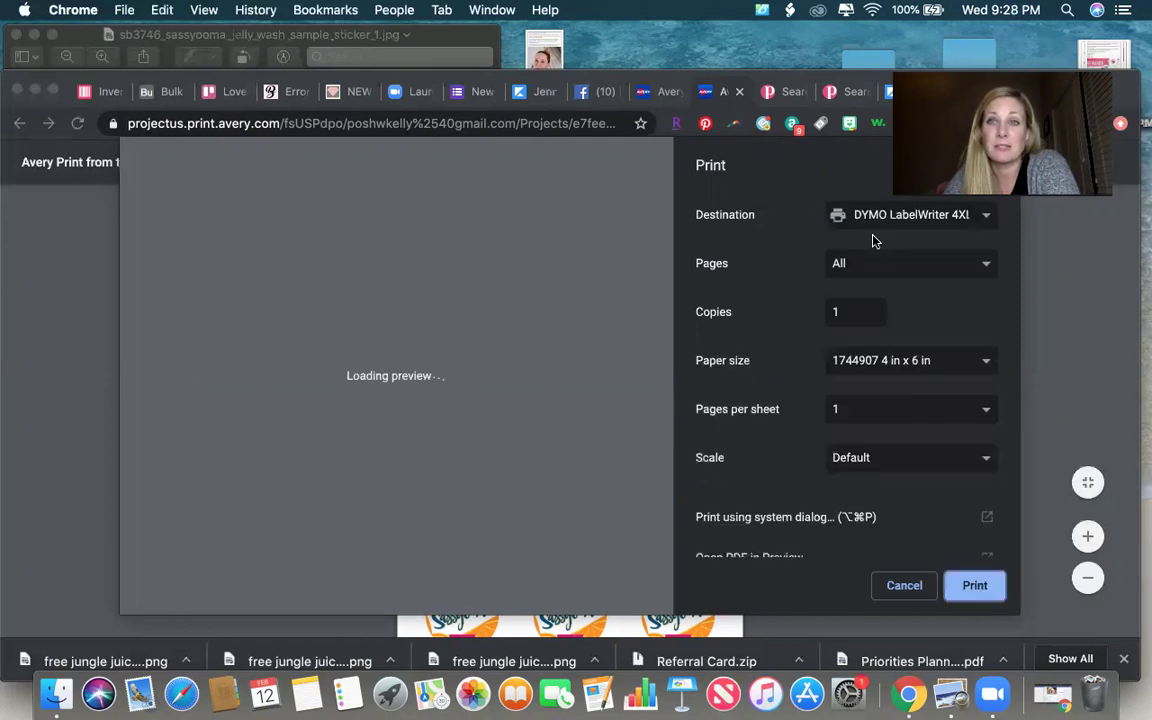
Print to the HP ENVY 5660 series in Color
left_click(874, 218)
left_click(872, 232)
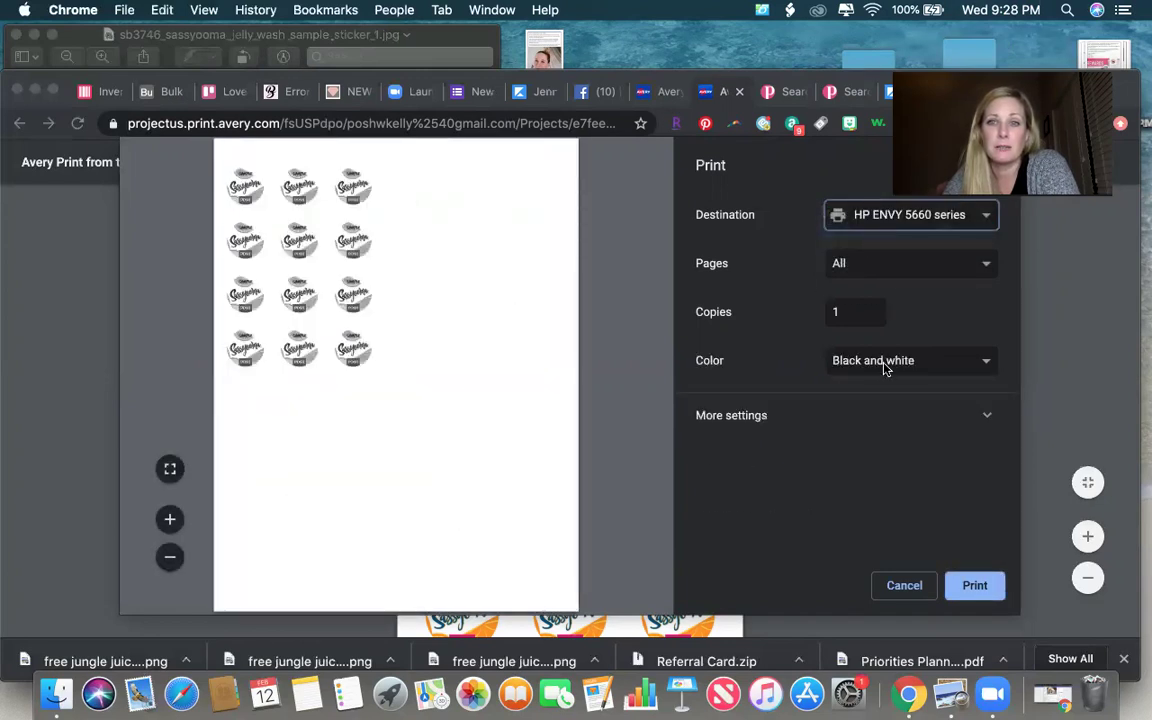
left_click(885, 362)
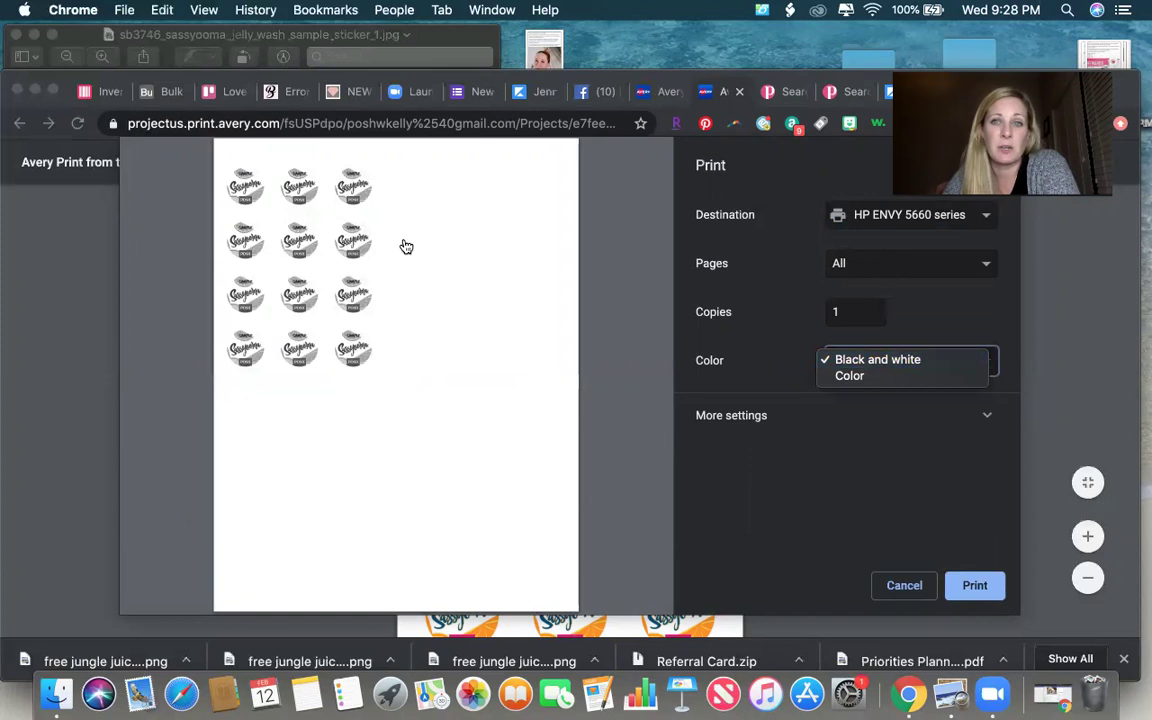
left_click(856, 378)
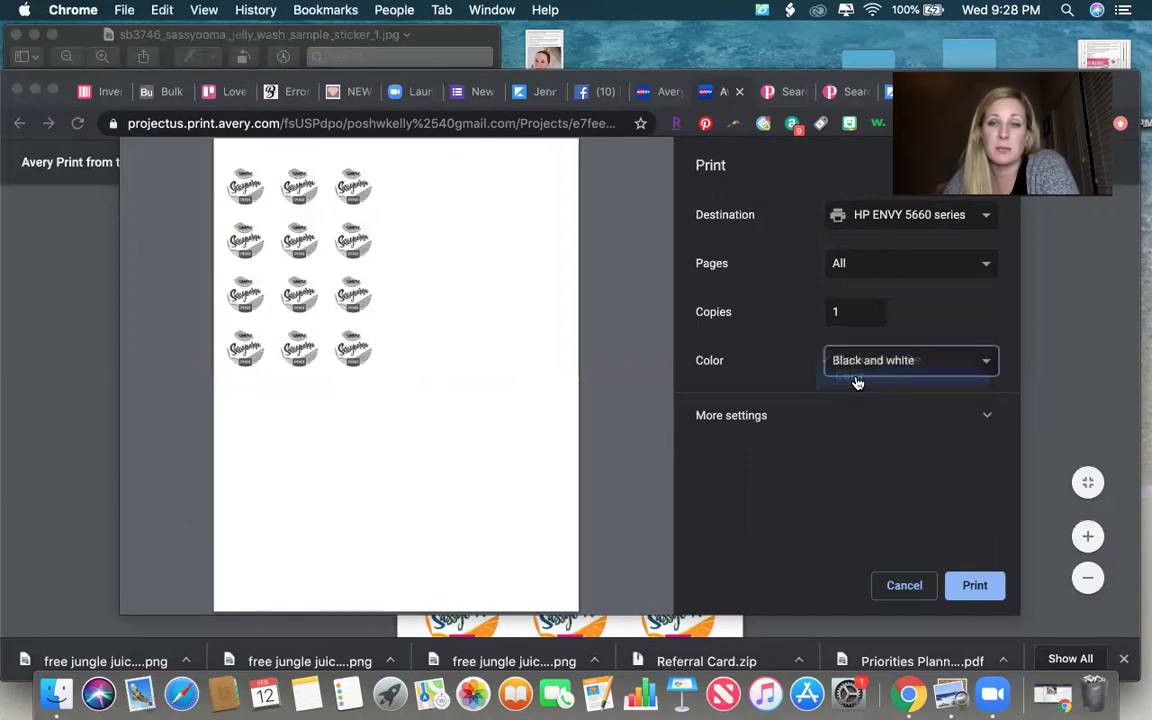
Set the paper size to 4x6 and turn off printing on both sides
left_click(854, 416)
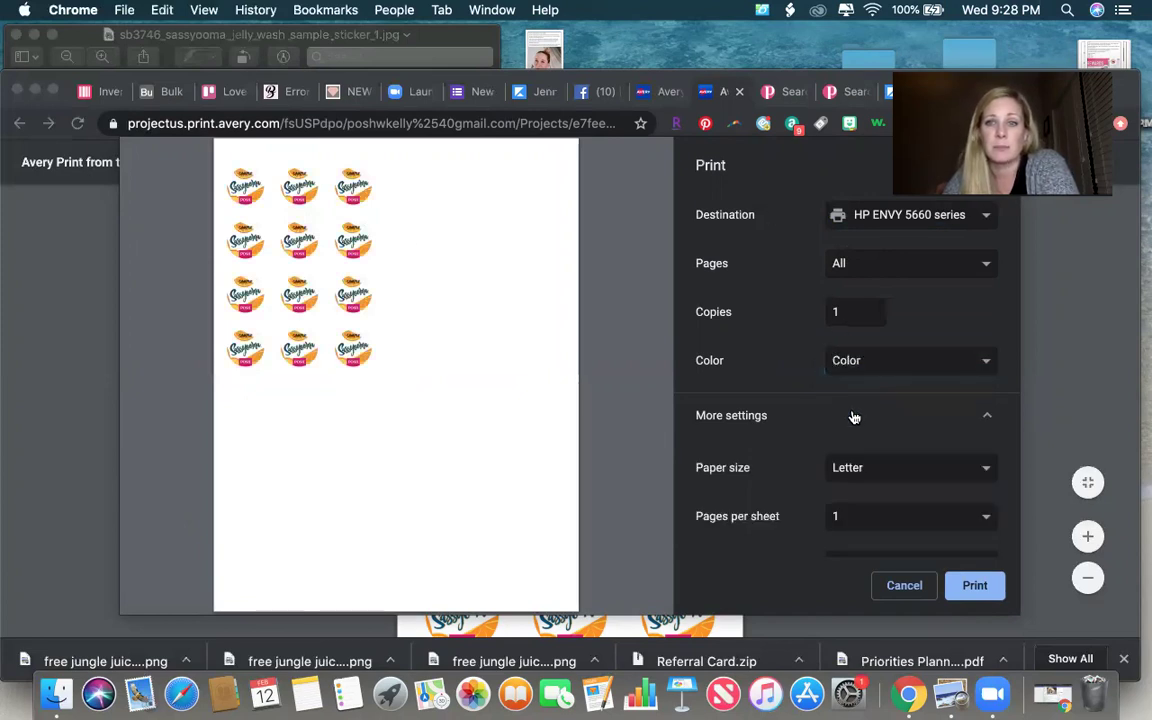
scroll(856, 440, "down", 2)
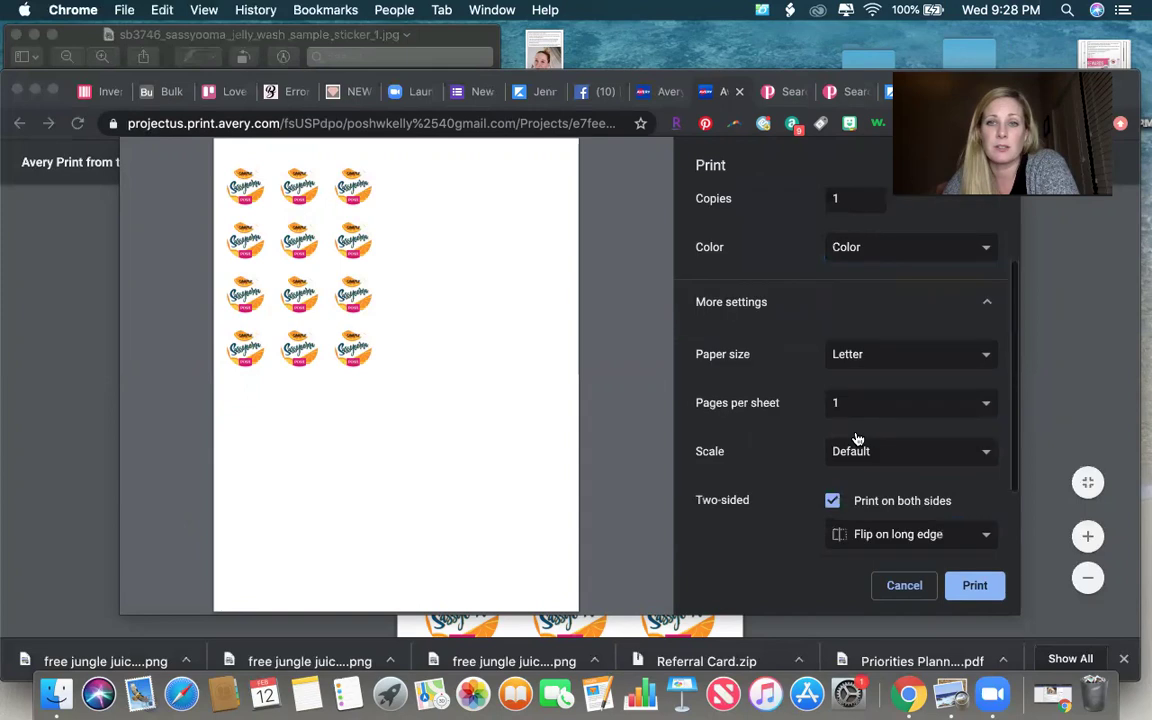
left_click(870, 357)
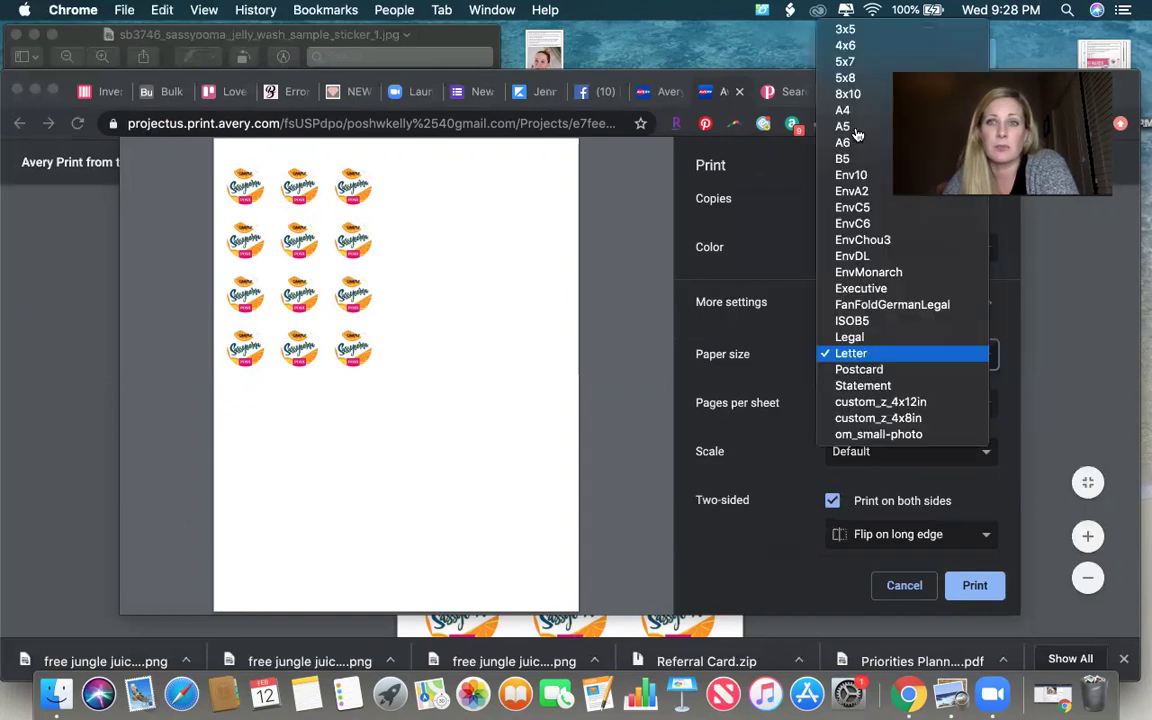
left_click(866, 55)
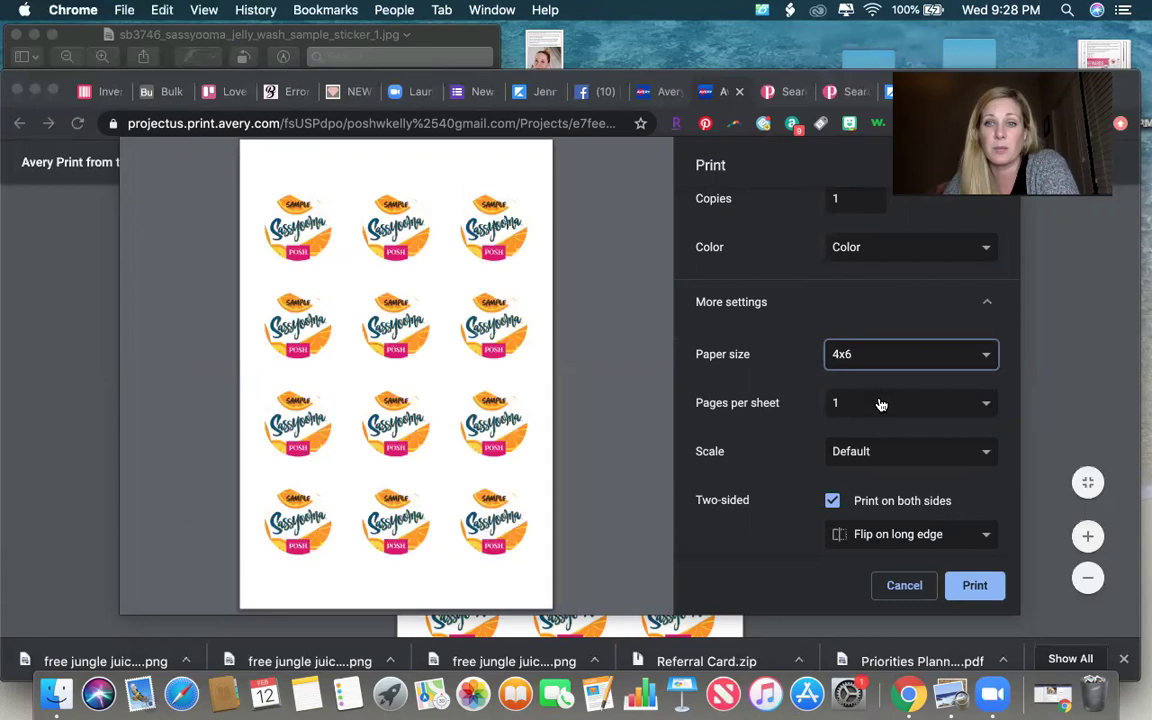
double_click(832, 500)
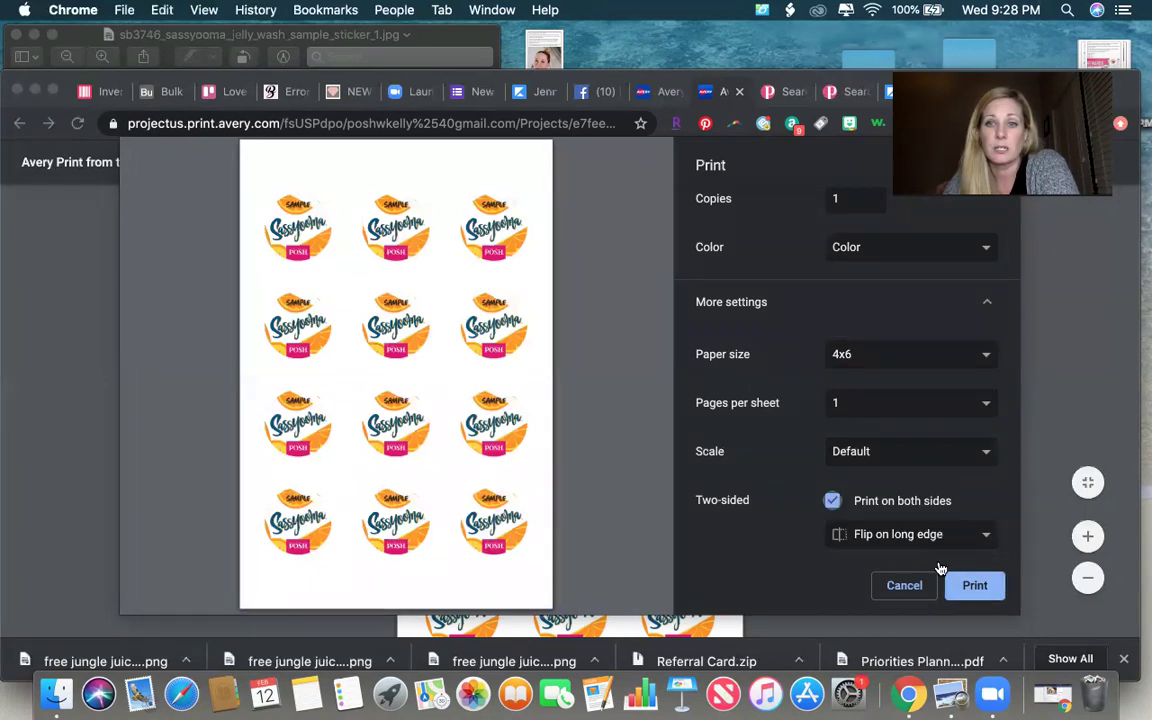
left_click(972, 587)
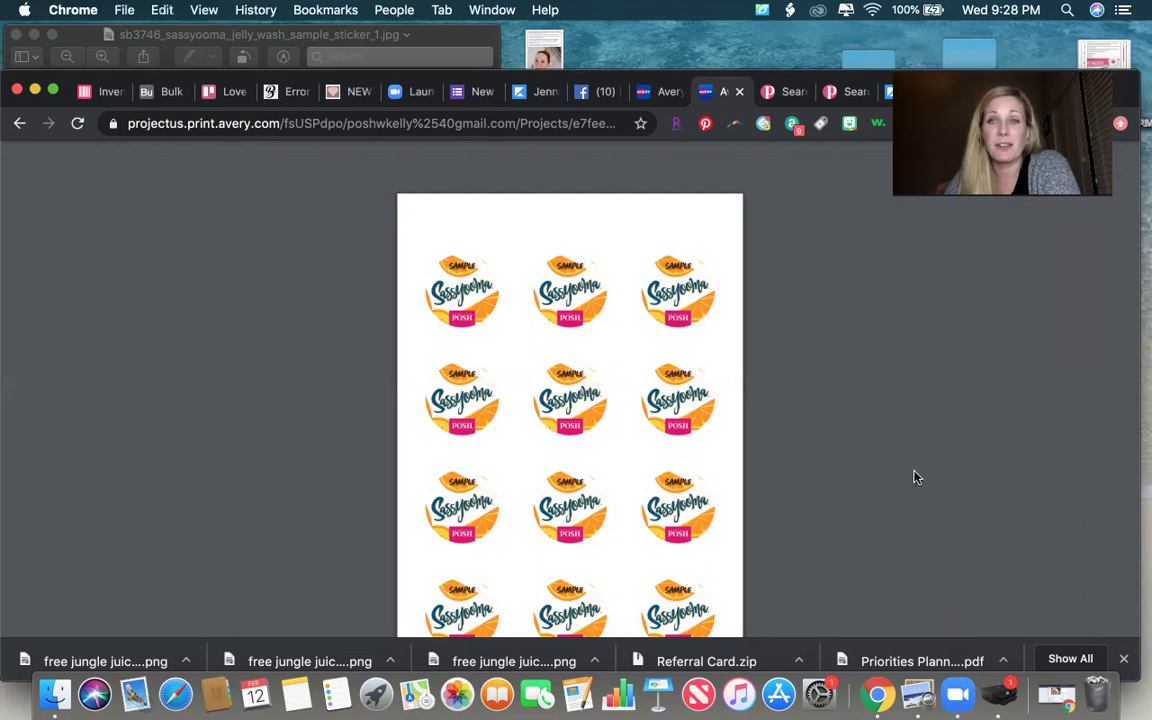
scroll(913, 477, "down", 2)
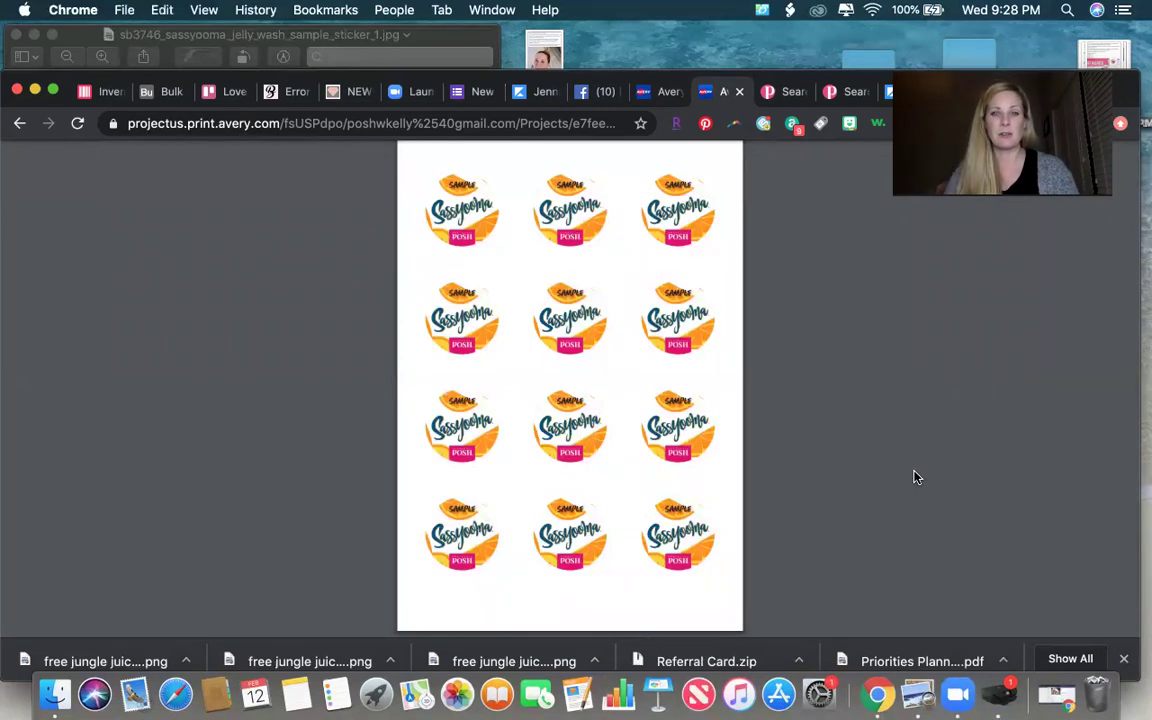
scroll(893, 461, "up", 2)
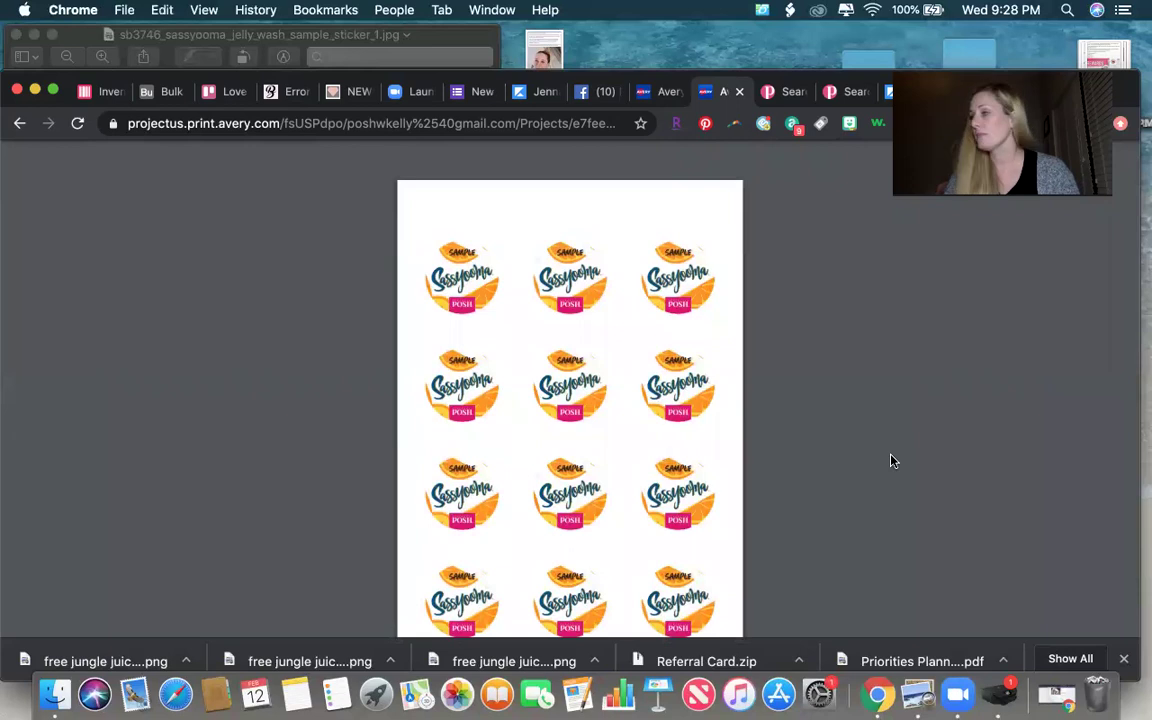